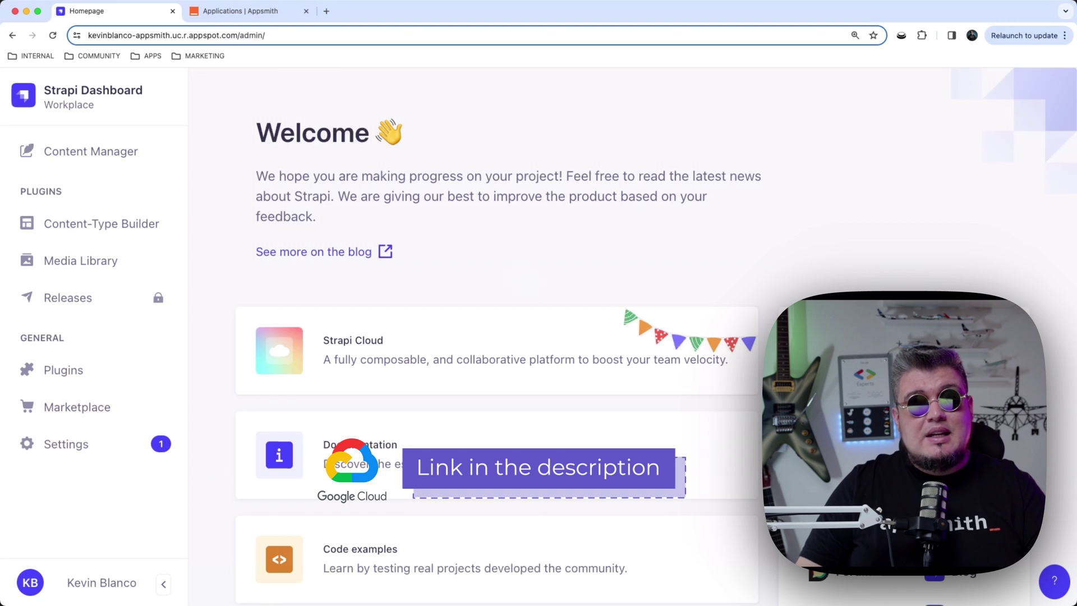
View the Event entries in Content Manager, then open Strapi's settings overview.
click(91, 150)
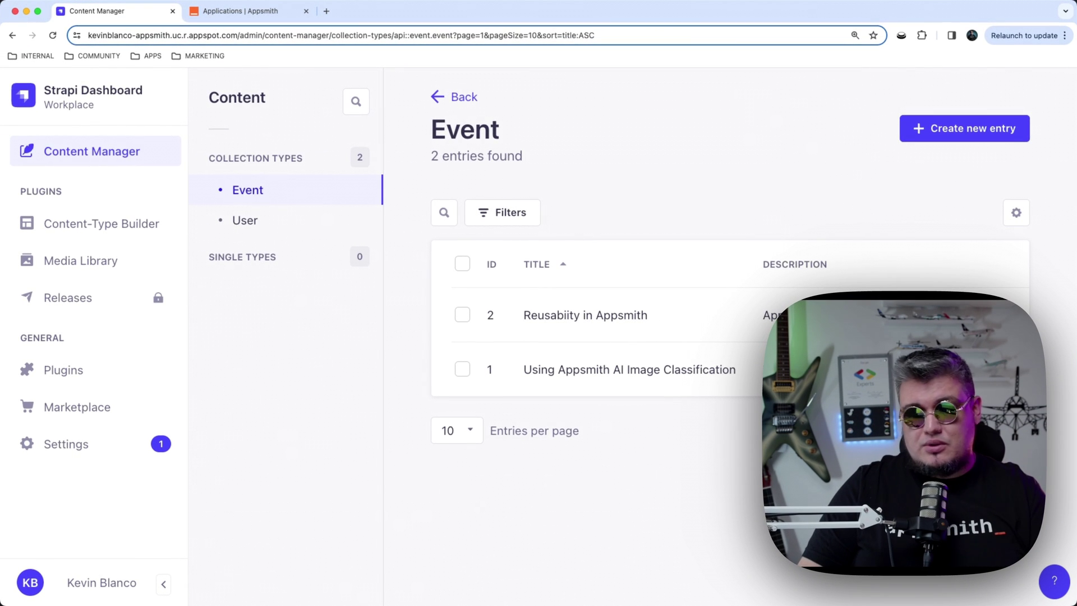
click(66, 444)
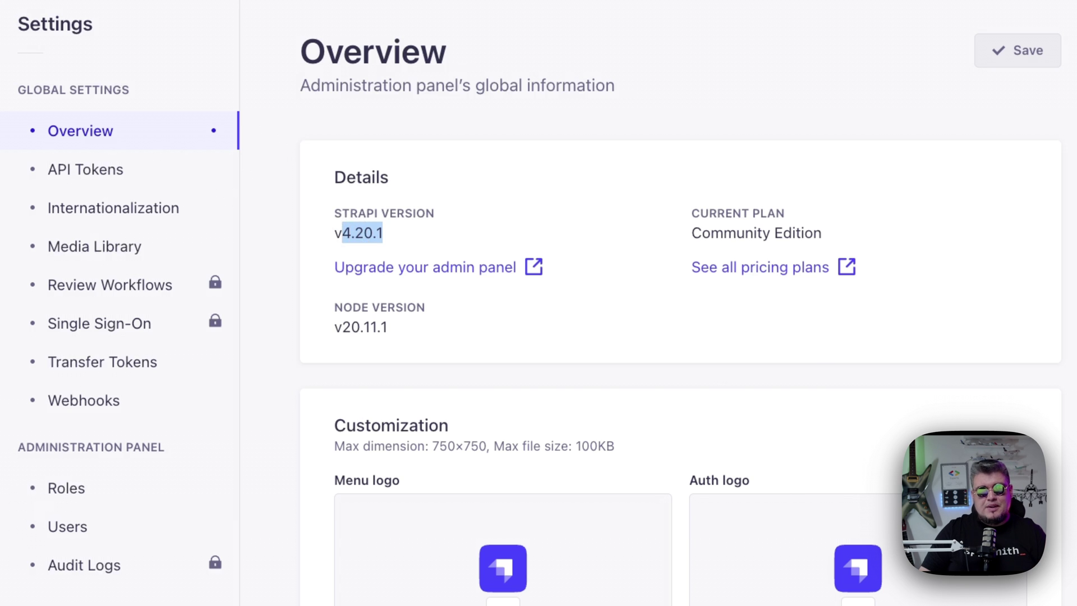
Create a new API token named Appsmith, described 'REST API', lasting 7 days.
click(169, 183)
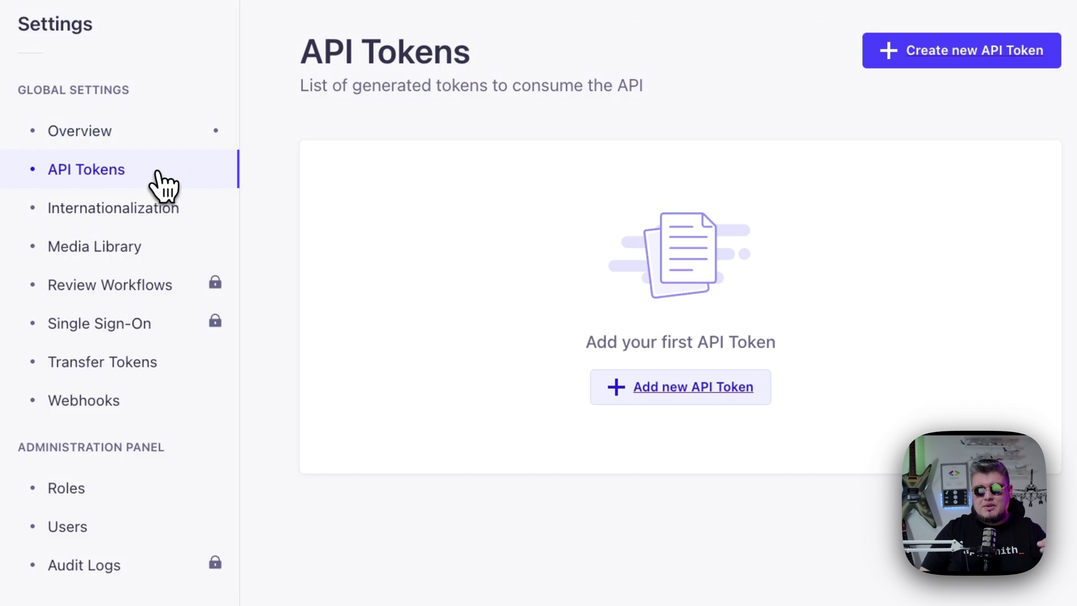
click(962, 49)
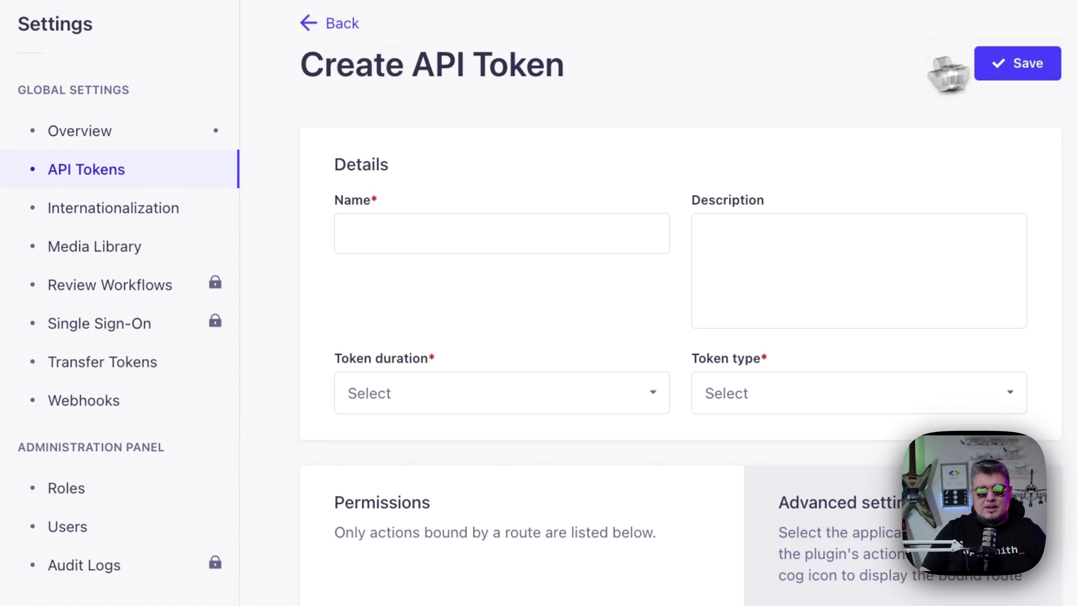
click(392, 227)
text(a)
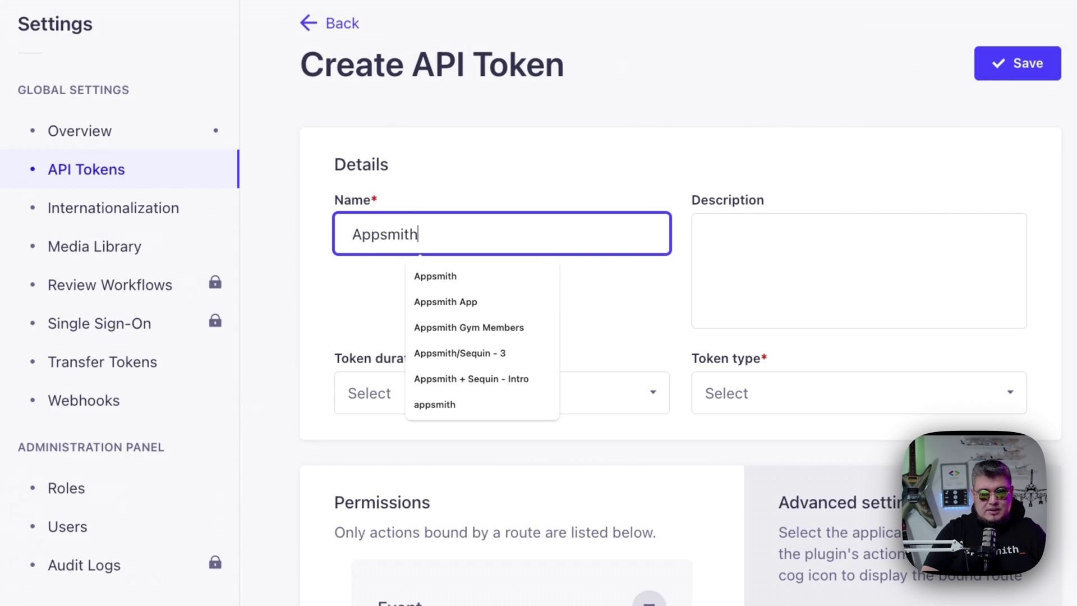
key(Tab)
text(API)
key(Tab)
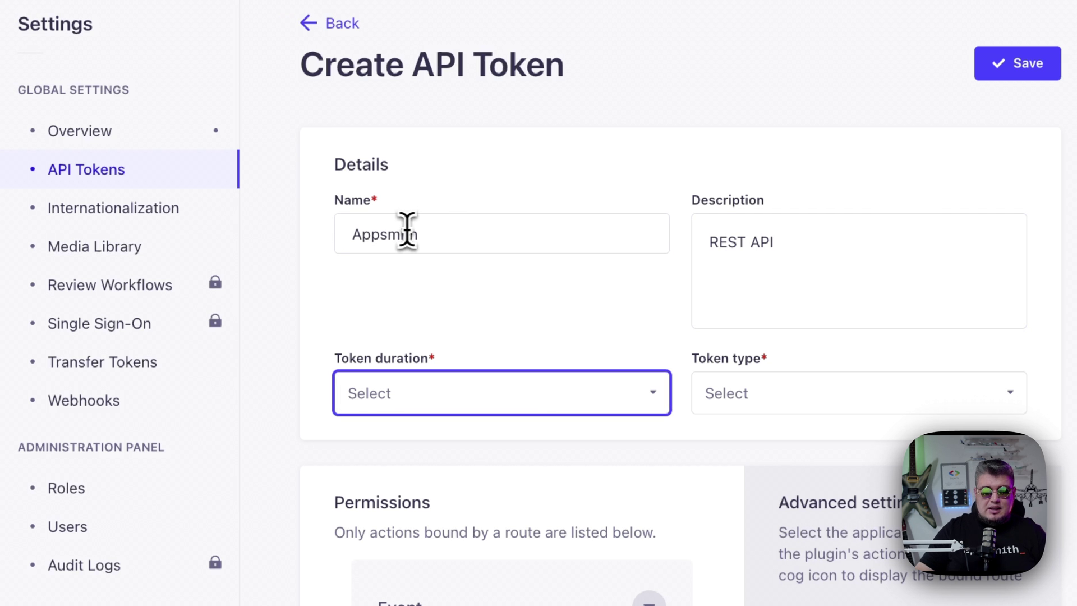
click(589, 387)
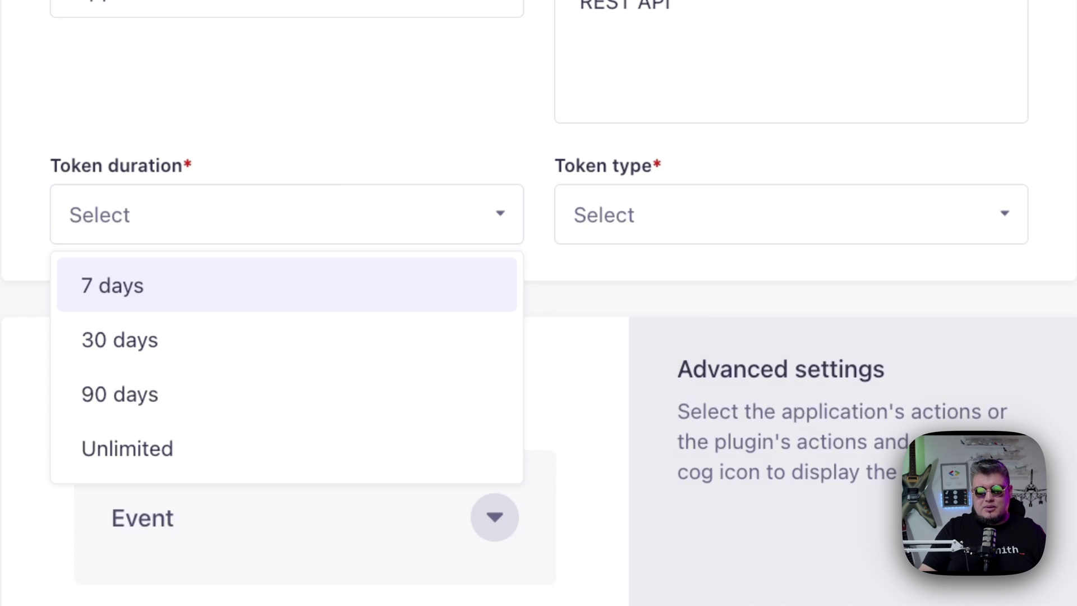
click(111, 286)
click(639, 214)
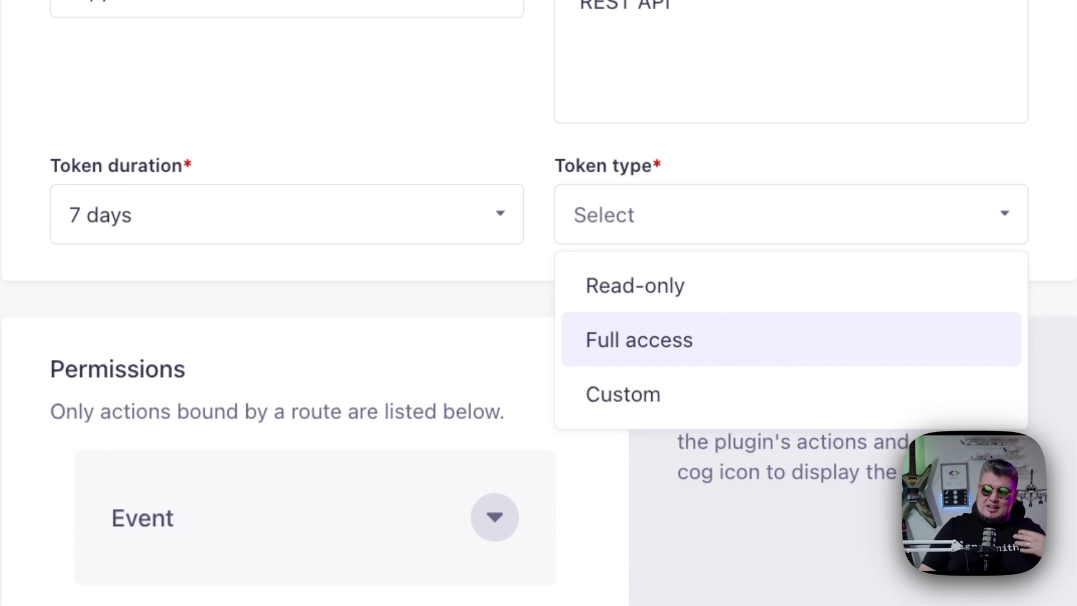
Make the token Custom and grant Event find, findOne, create, update and delete.
click(685, 395)
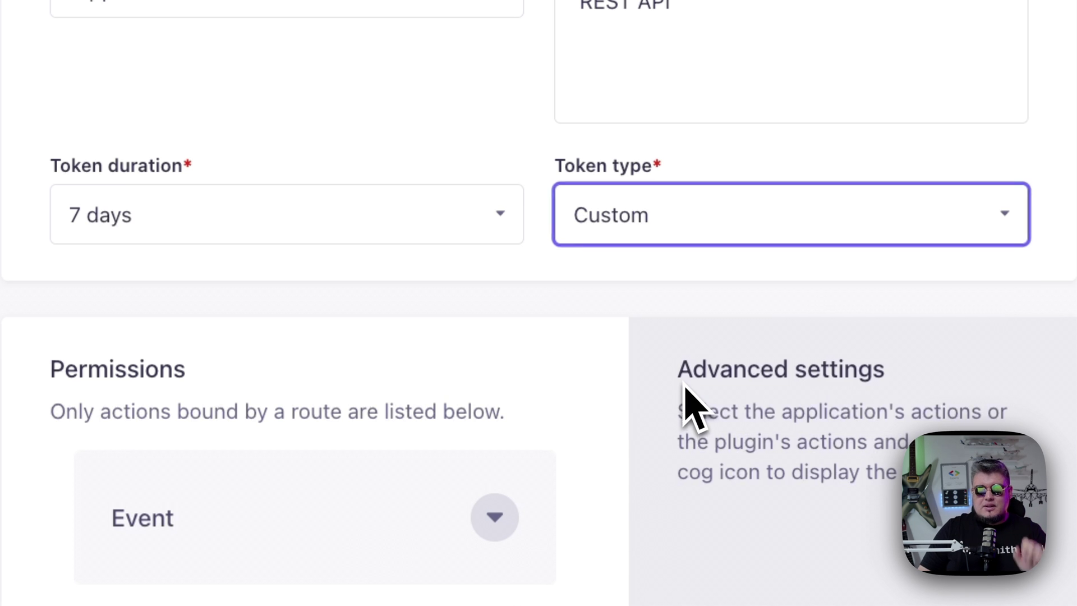
scroll(539, 337, down, 5)
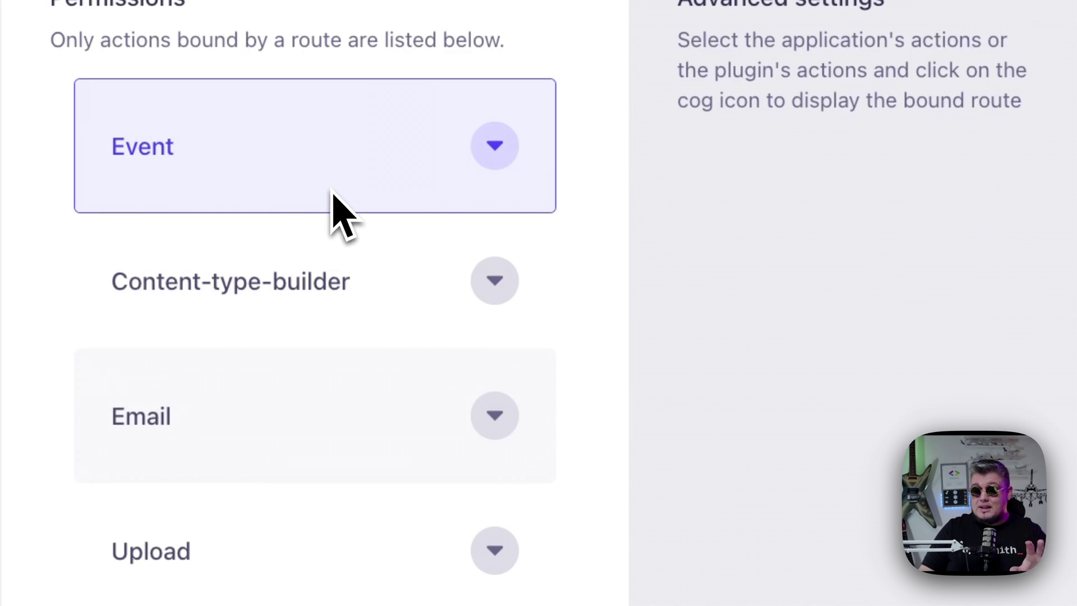
click(495, 146)
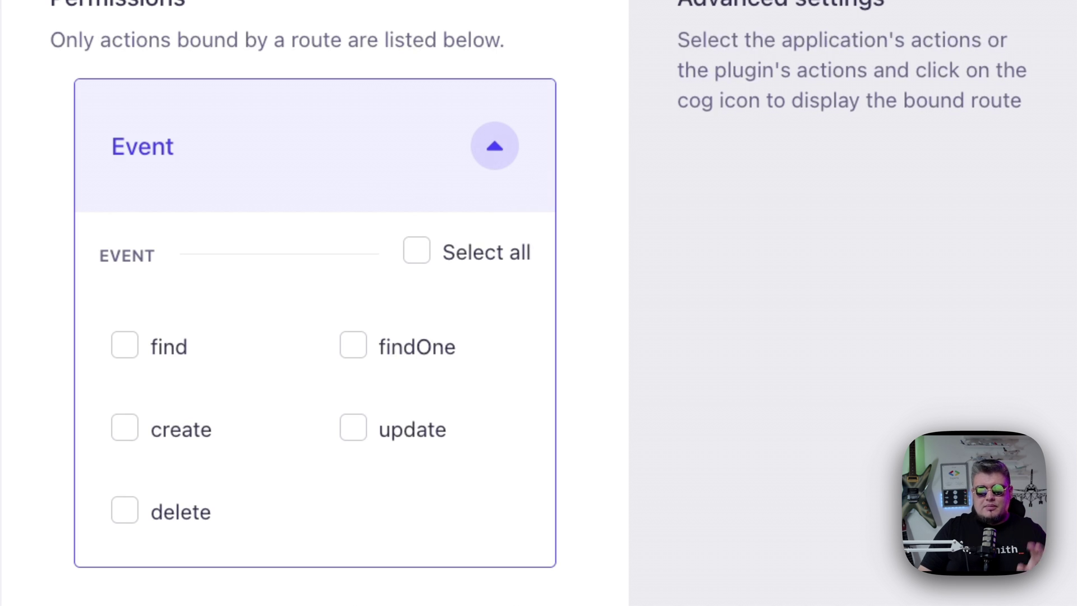
click(125, 347)
click(353, 347)
click(125, 429)
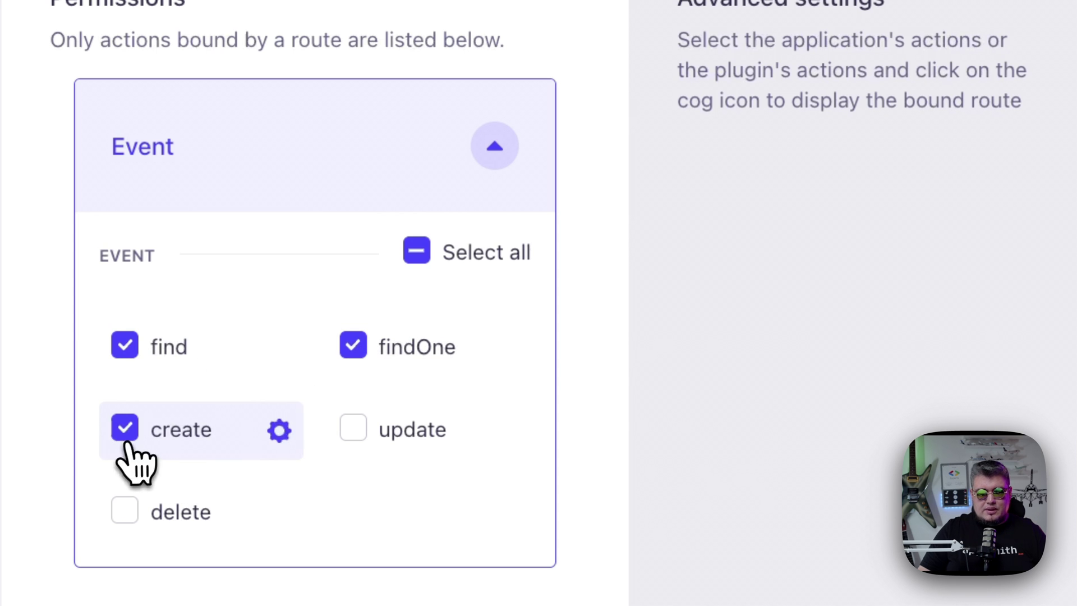
click(354, 429)
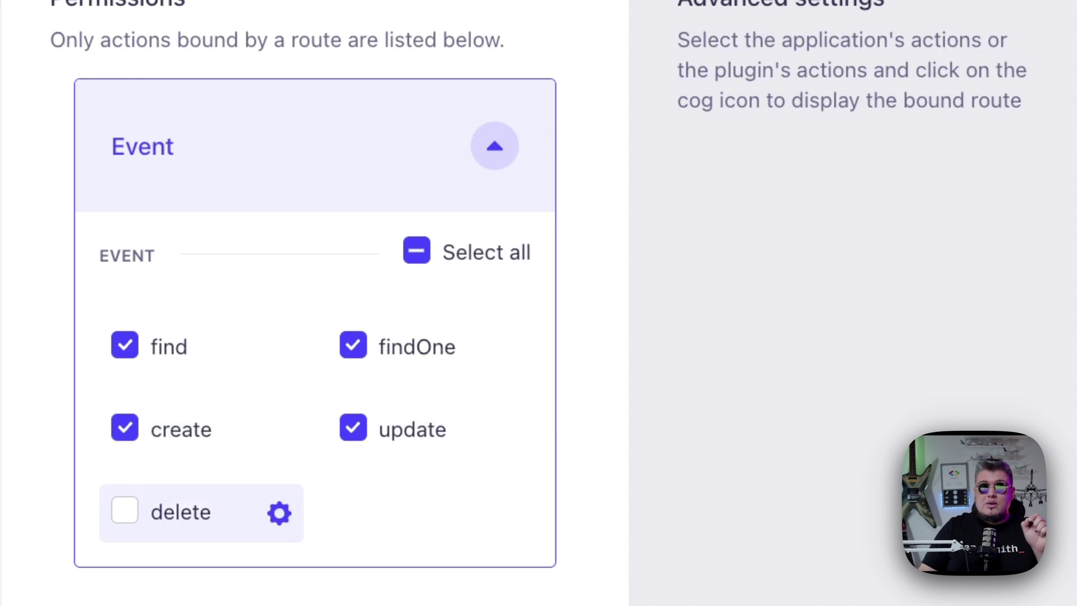
click(125, 512)
scroll(150, 539, down, 4)
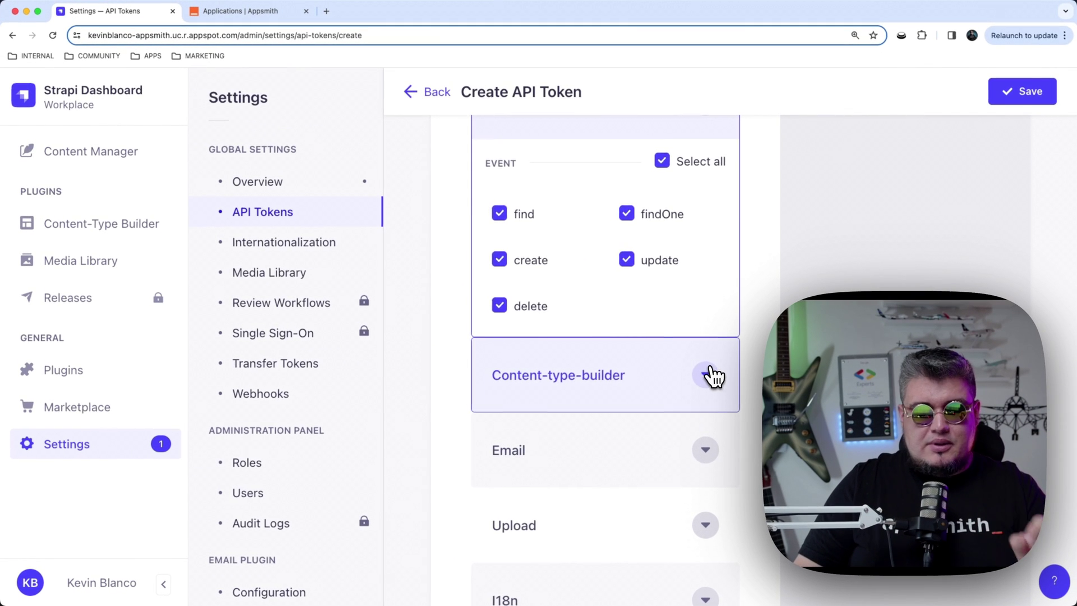
click(713, 374)
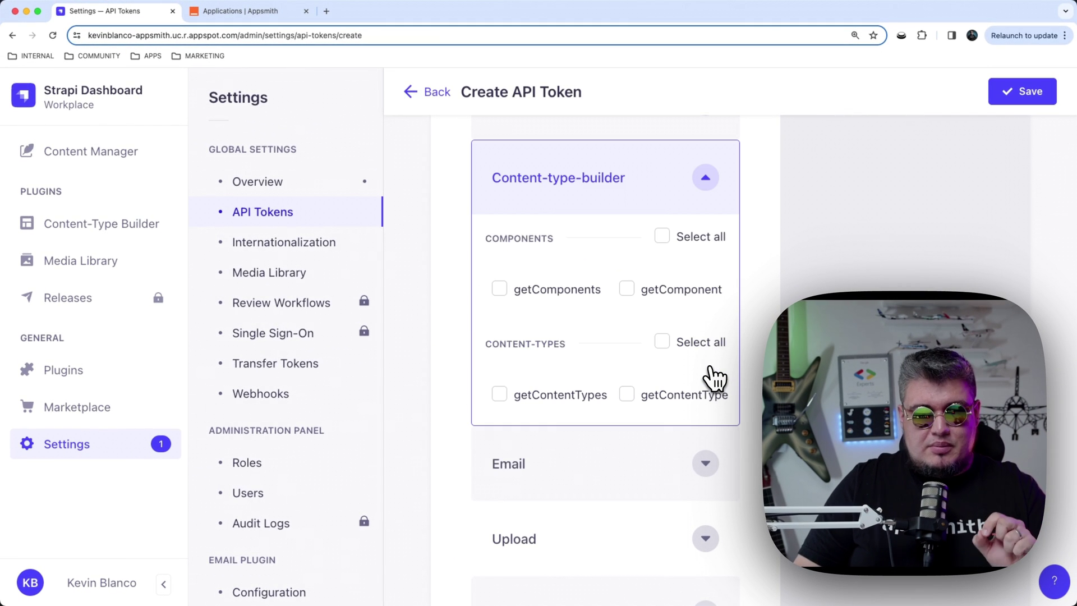
scroll(617, 251, down, 3)
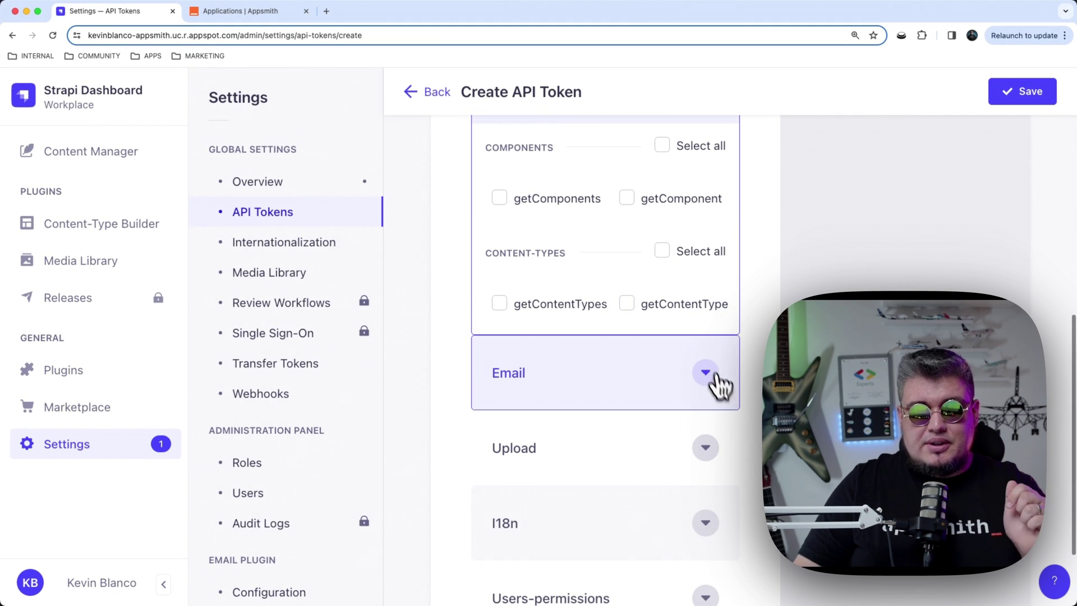
scroll(684, 505, up, 8)
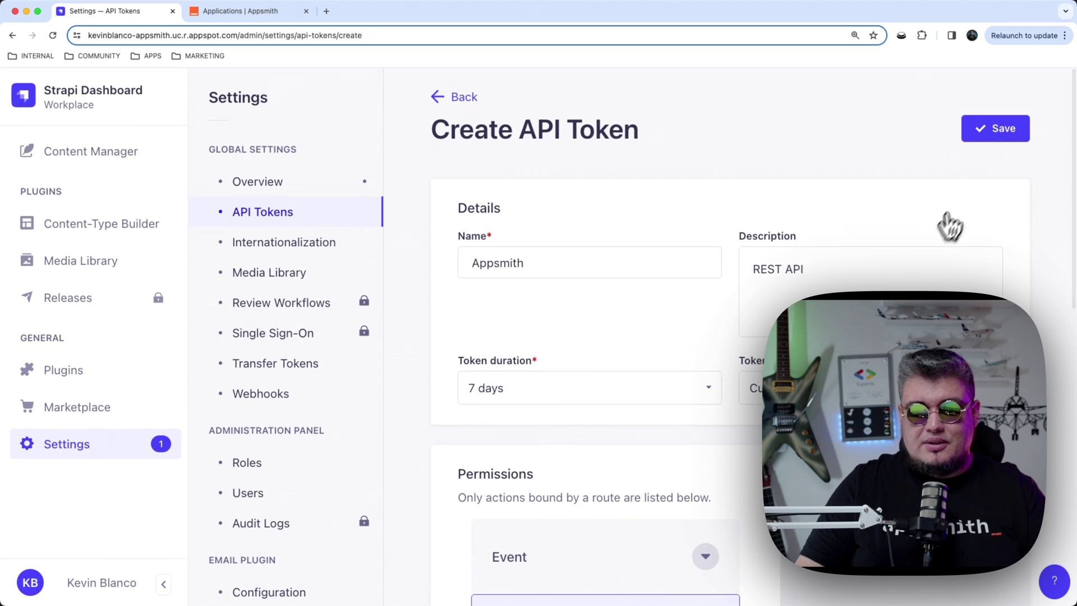
Save the Appsmith token, copy its key, save again and return to Event entries.
click(1022, 91)
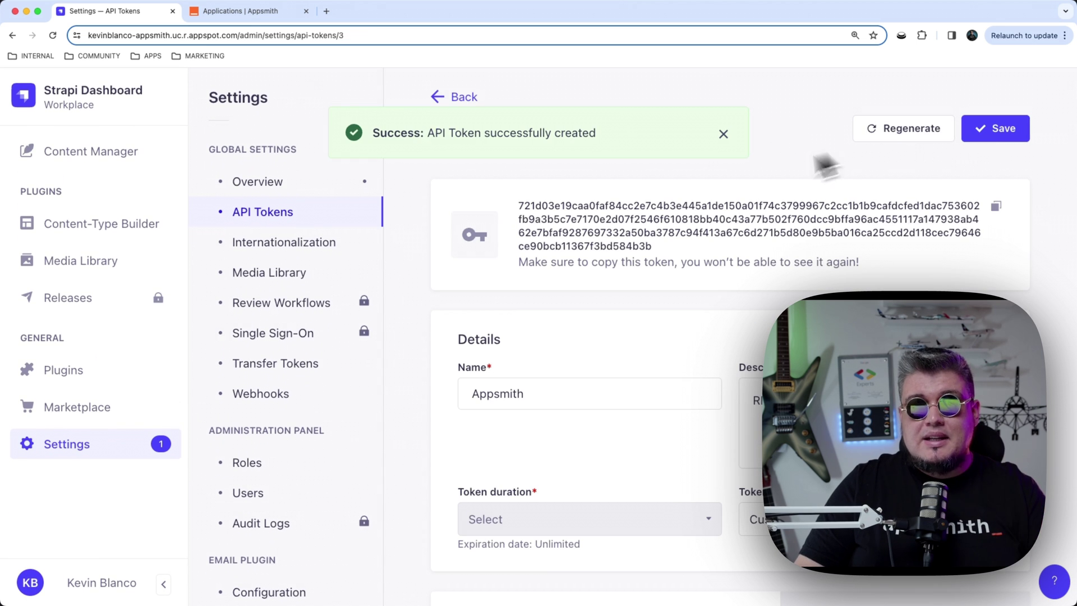
click(996, 209)
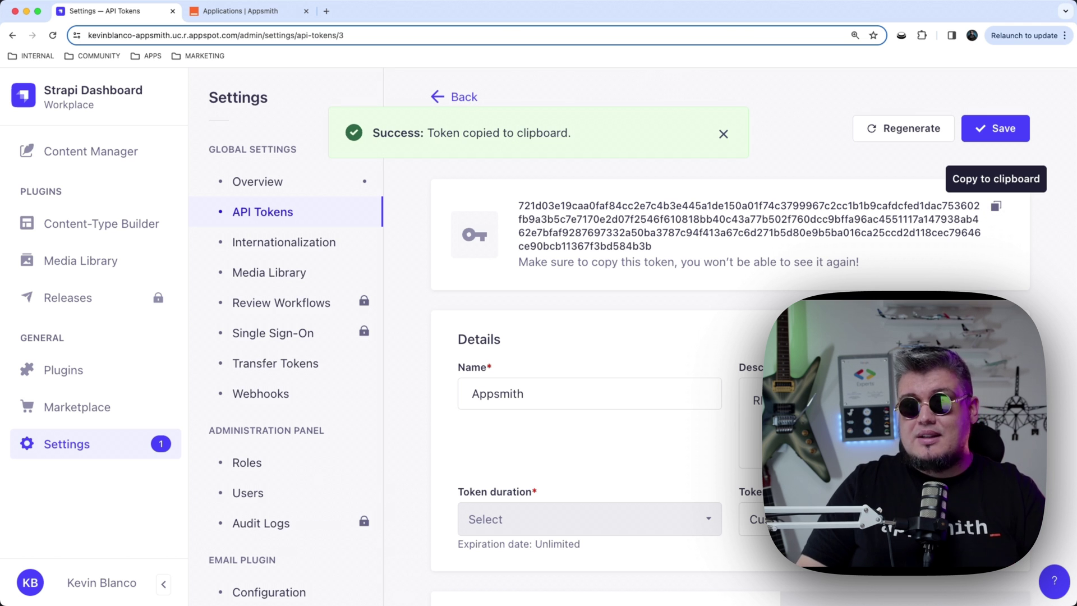
key(super+Tab)
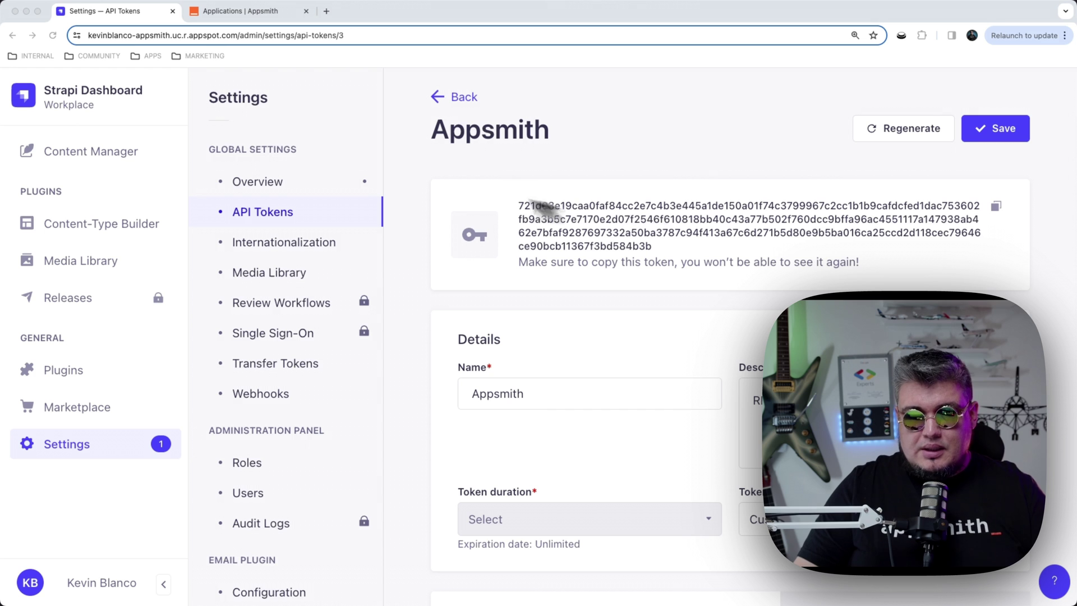
click(995, 128)
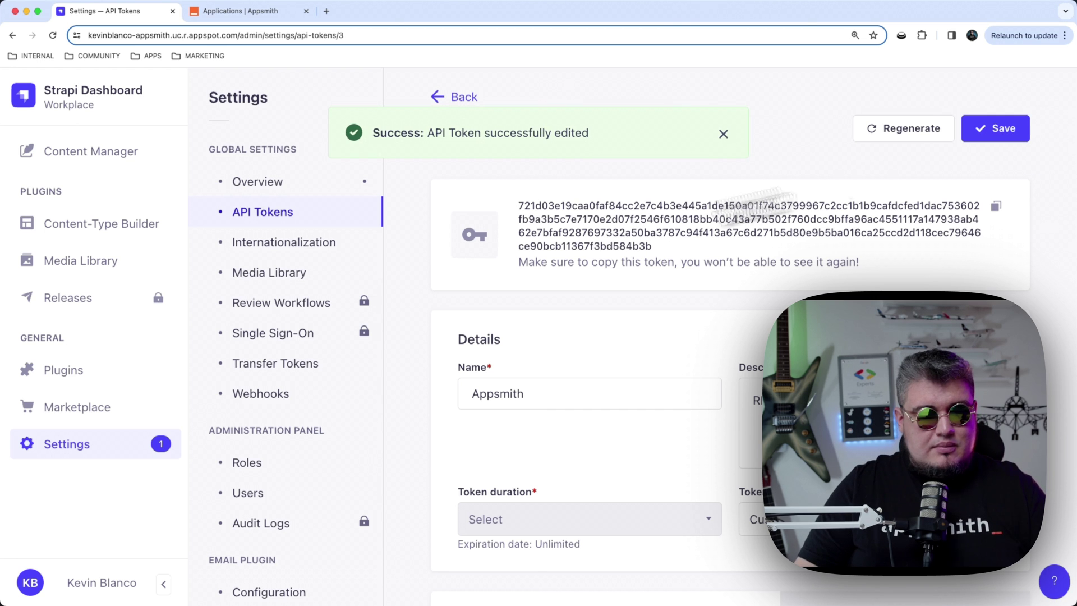
click(92, 152)
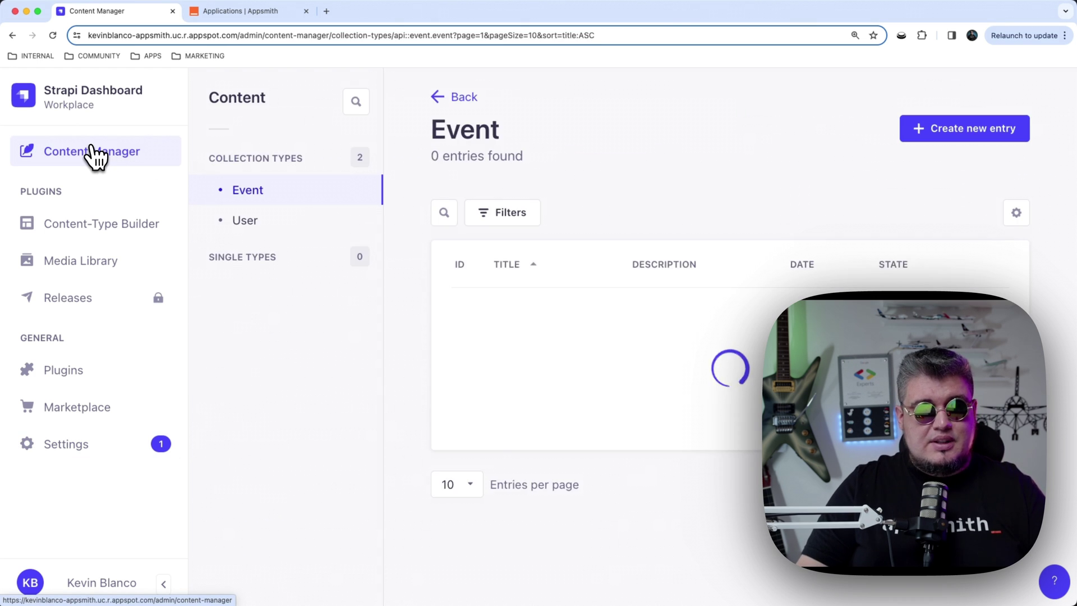
In Appsmith's Event Management app, go to Data and start bringing in a new datasource.
click(241, 11)
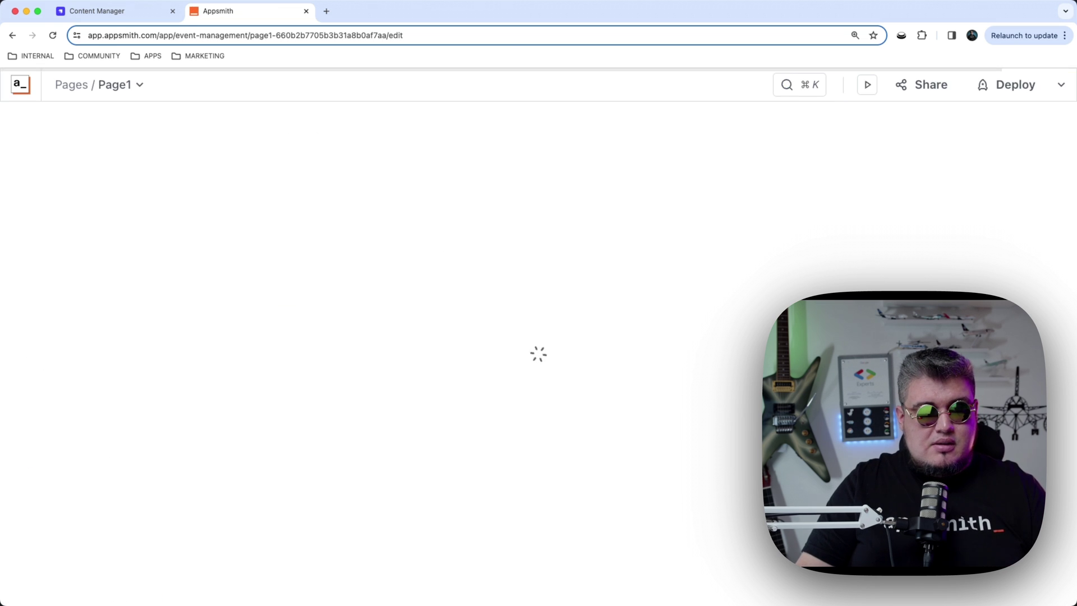
click(22, 185)
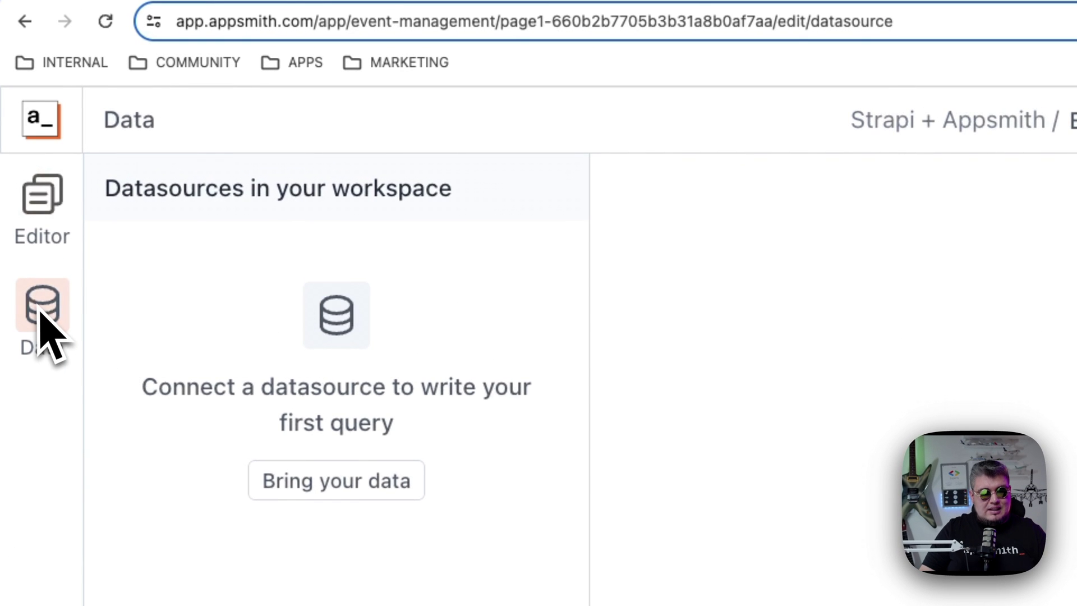
click(412, 483)
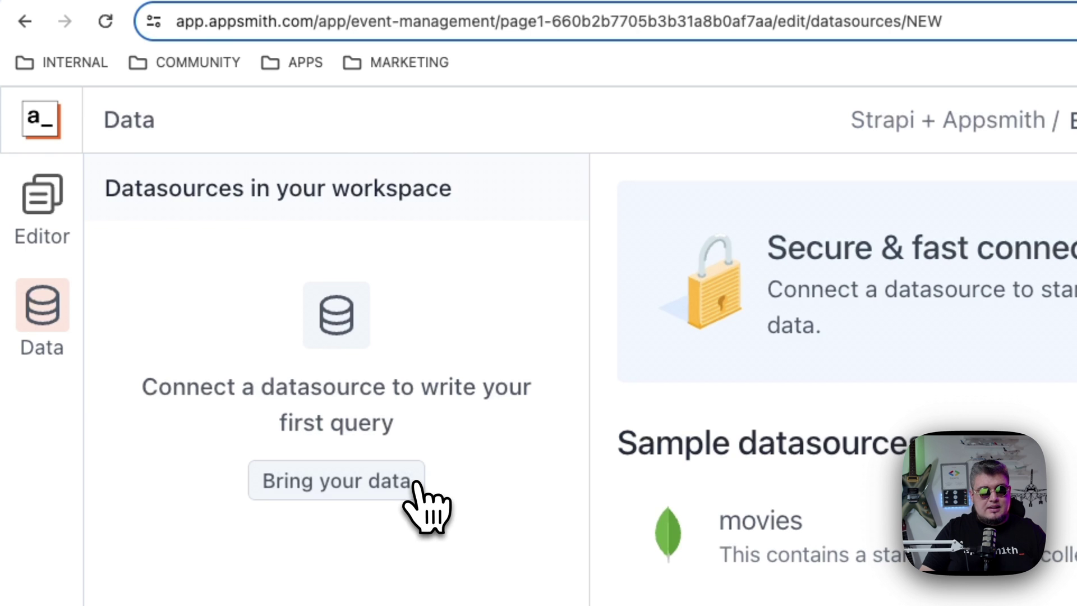
scroll(904, 279, down, 5)
scroll(871, 261, down, 3)
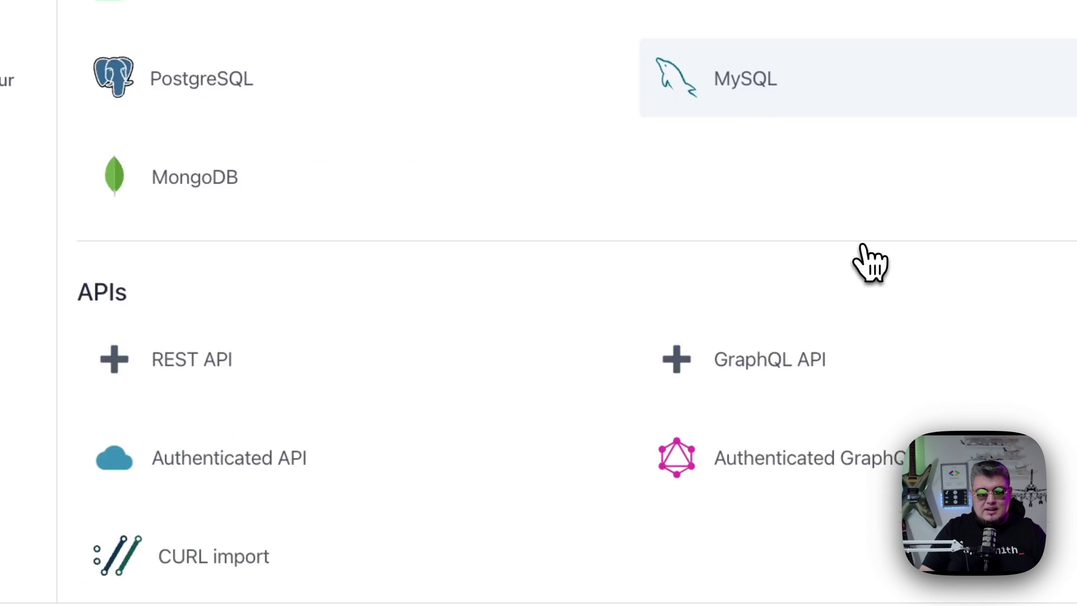
scroll(615, 273, down, 3)
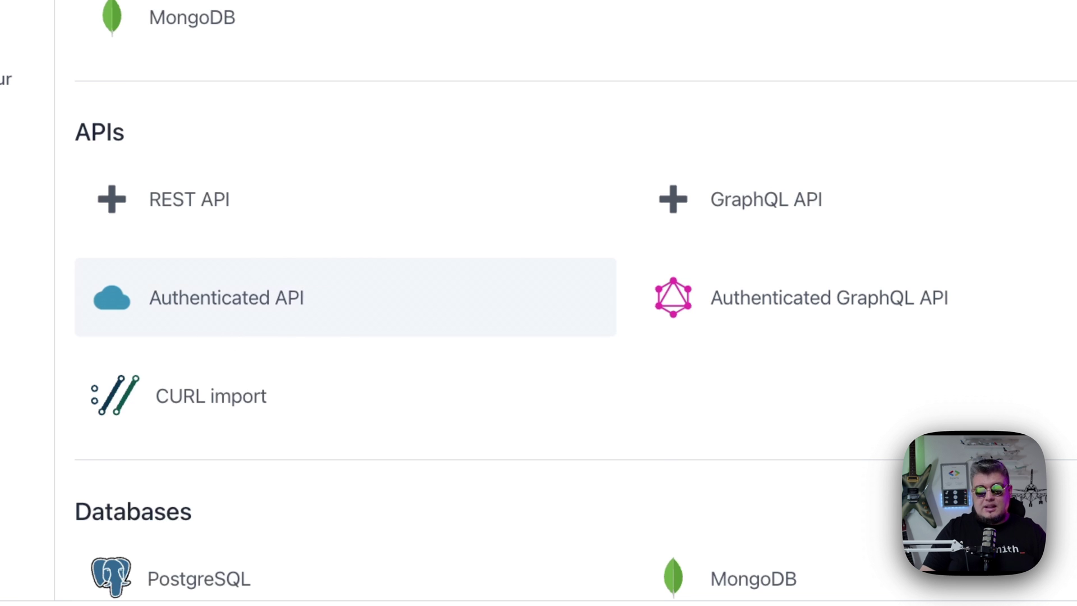
Add an authenticated API datasource named Strapi using the copied Strapi base address.
click(336, 298)
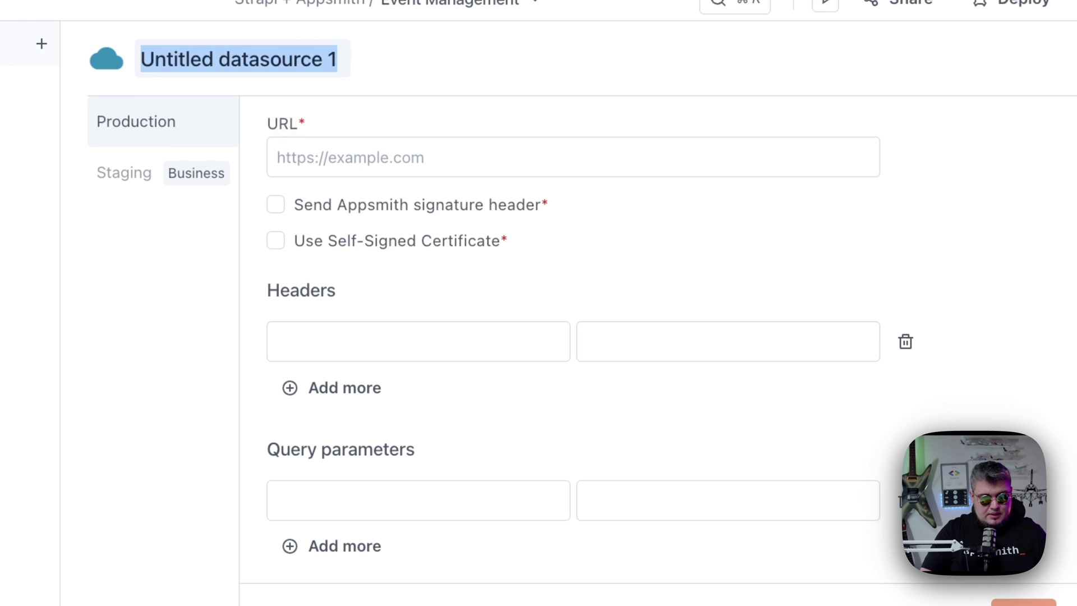
text(sT)
text(Strapi)
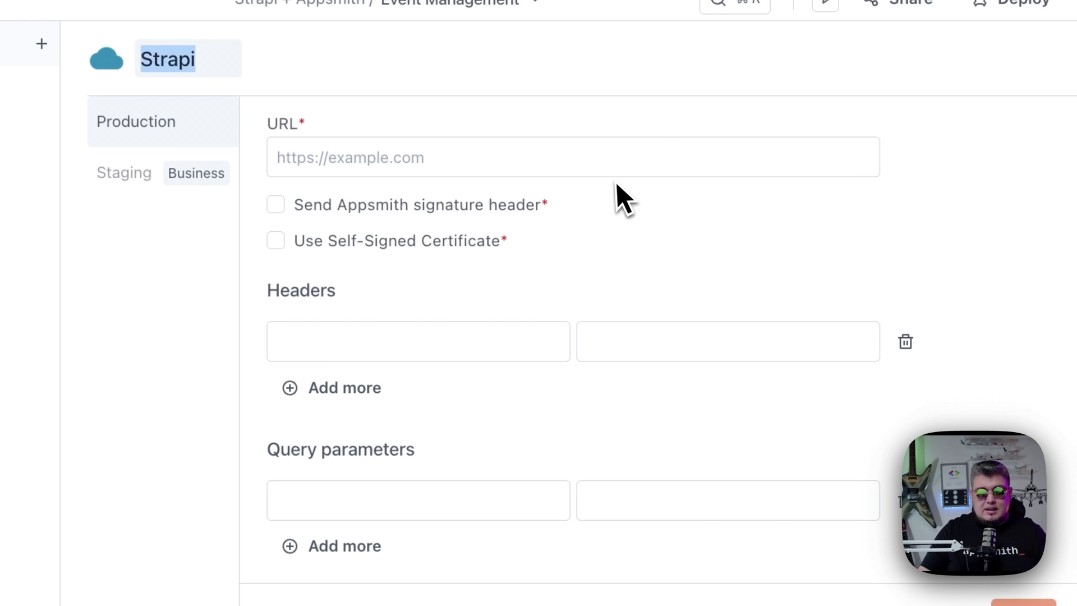
click(618, 157)
click(433, 33)
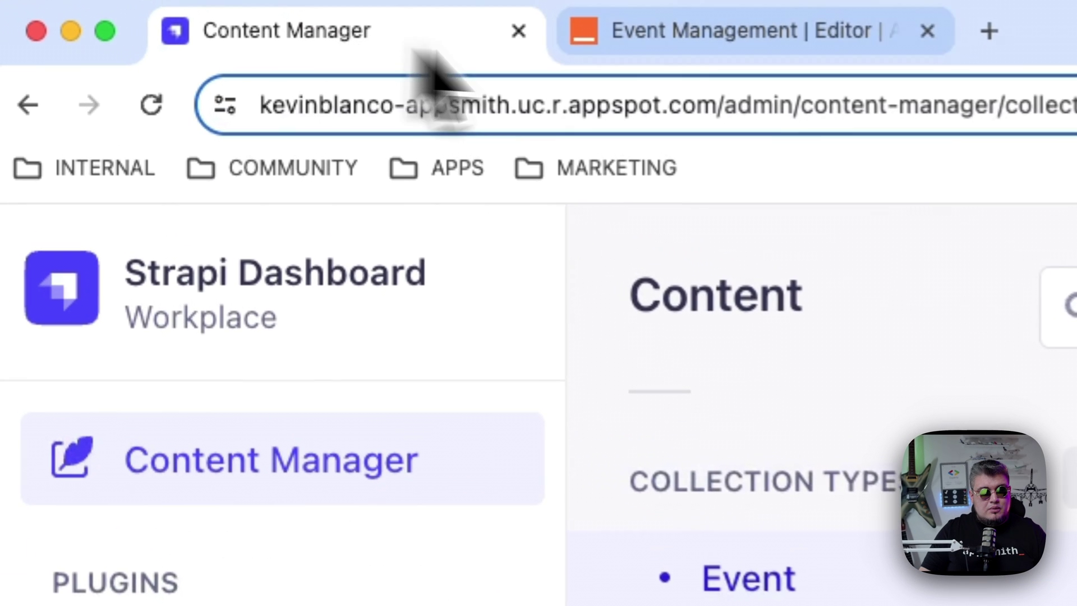
click(746, 111)
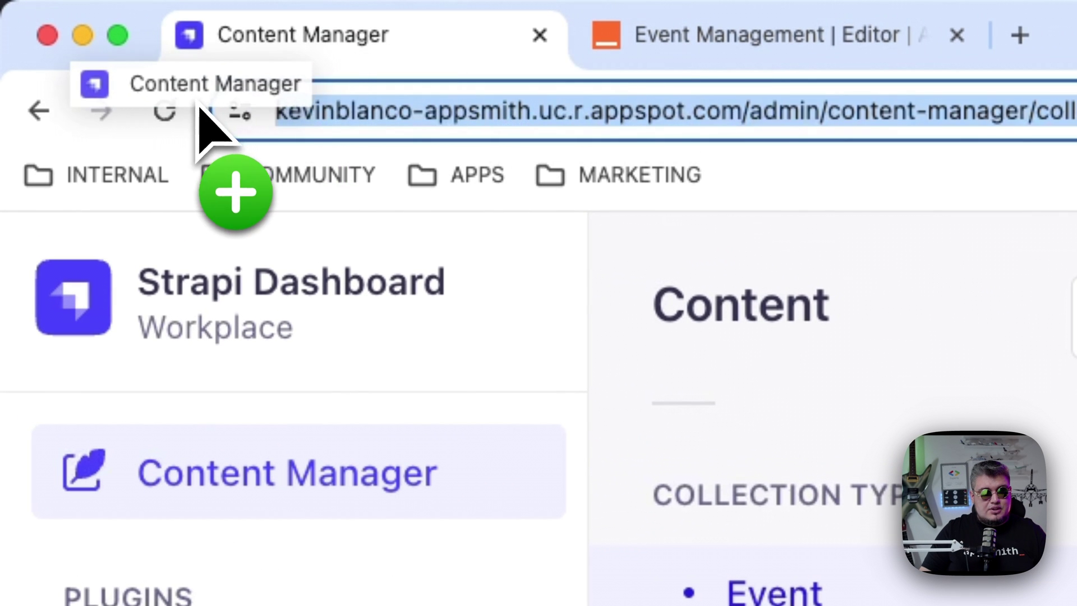
click(757, 111)
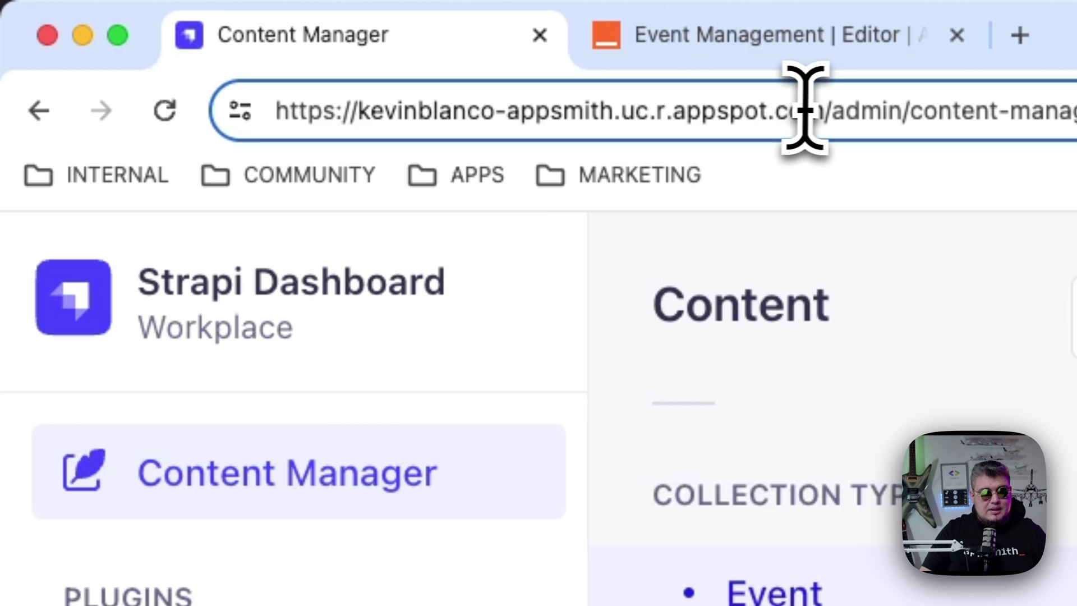
drag(826, 110, 186, 108)
key(super+c)
click(909, 34)
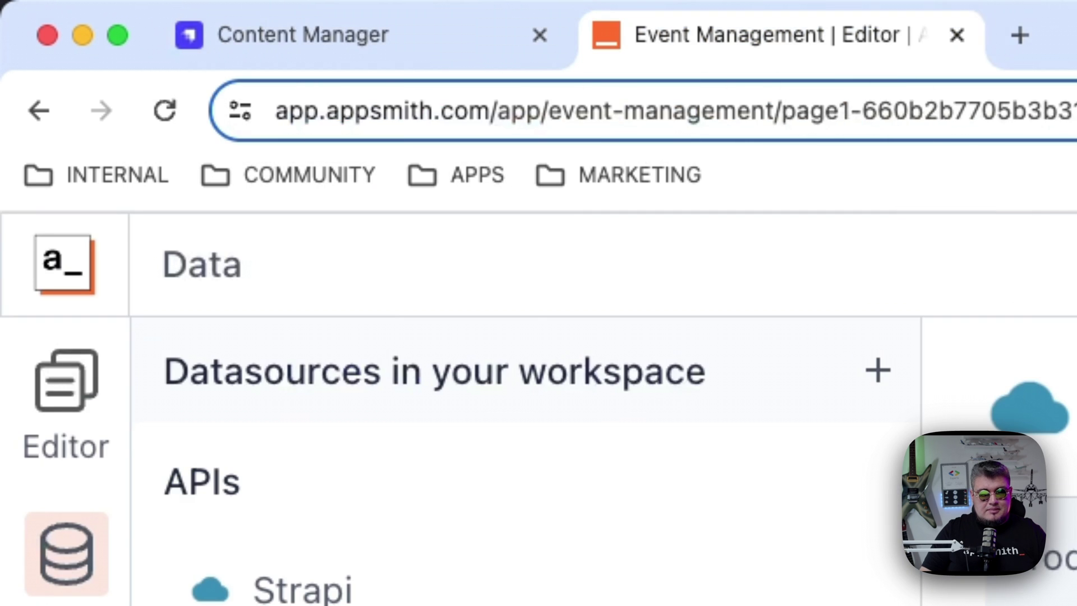
click(631, 249)
key(super+v)
text(api)
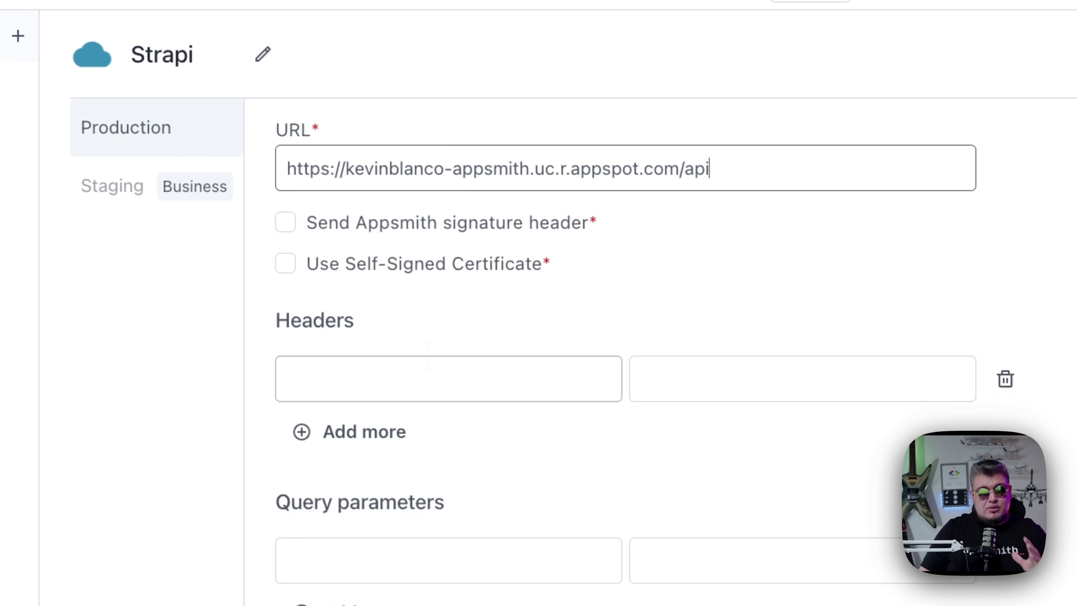
scroll(429, 354, down, 4)
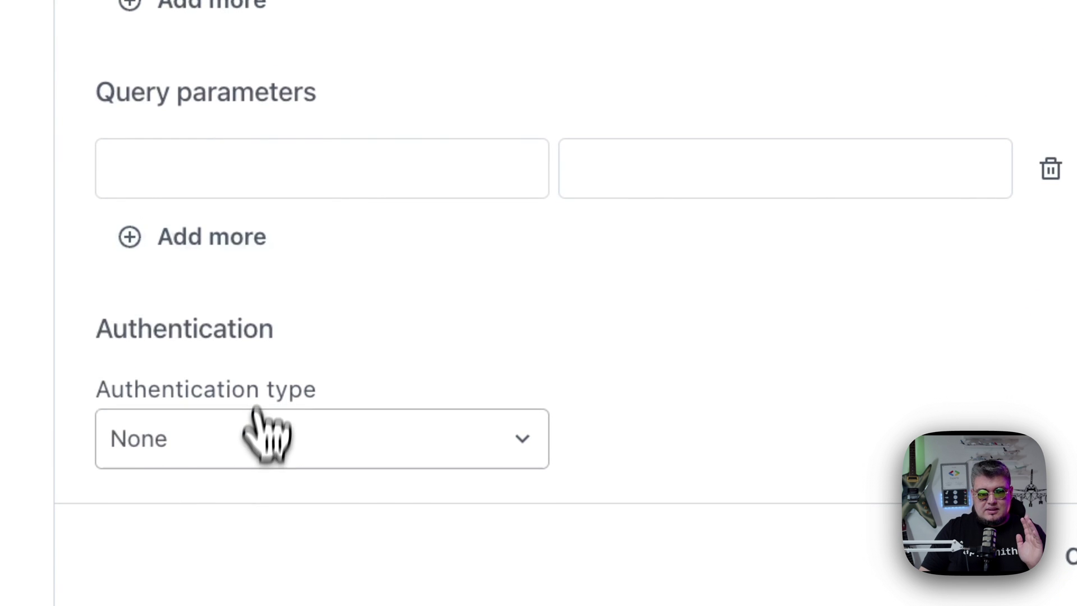
Set the datasource authentication to Bearer token and fill in the Strapi API token.
click(265, 439)
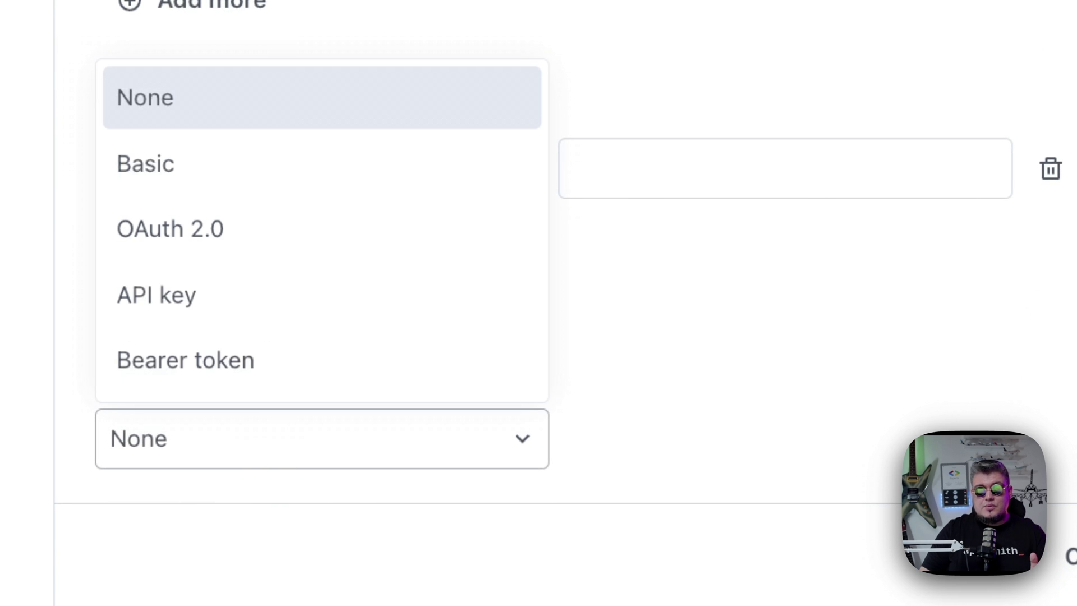
click(253, 360)
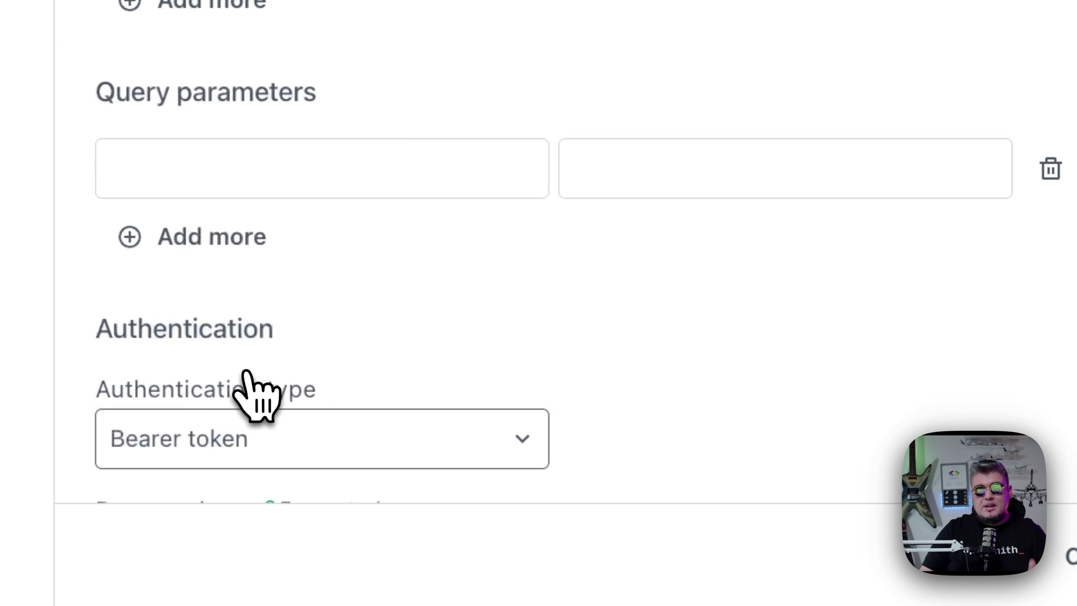
scroll(312, 405, down, 2)
click(312, 437)
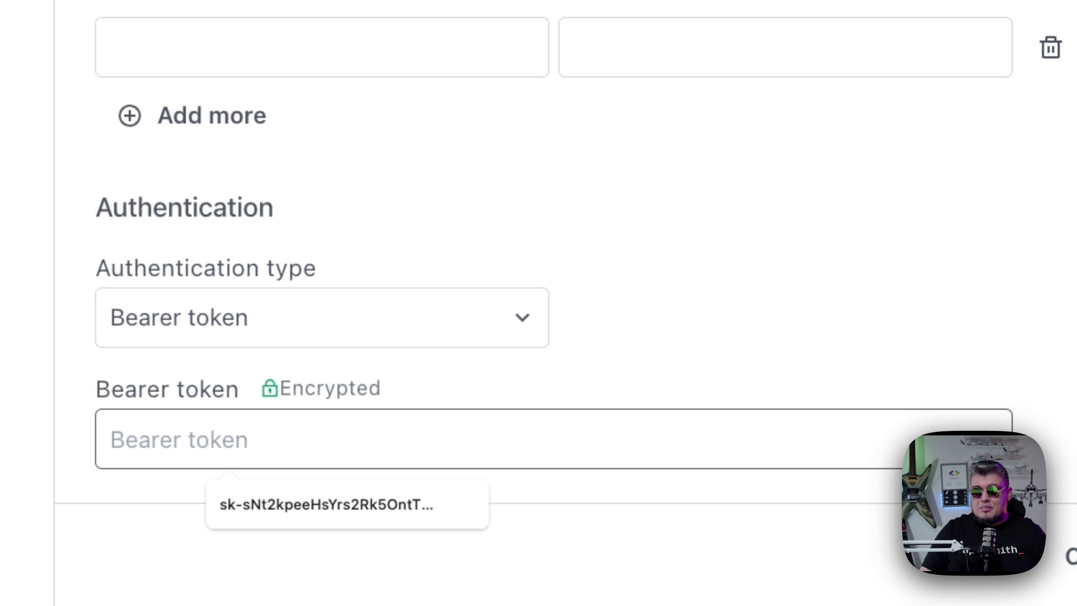
key(Escape)
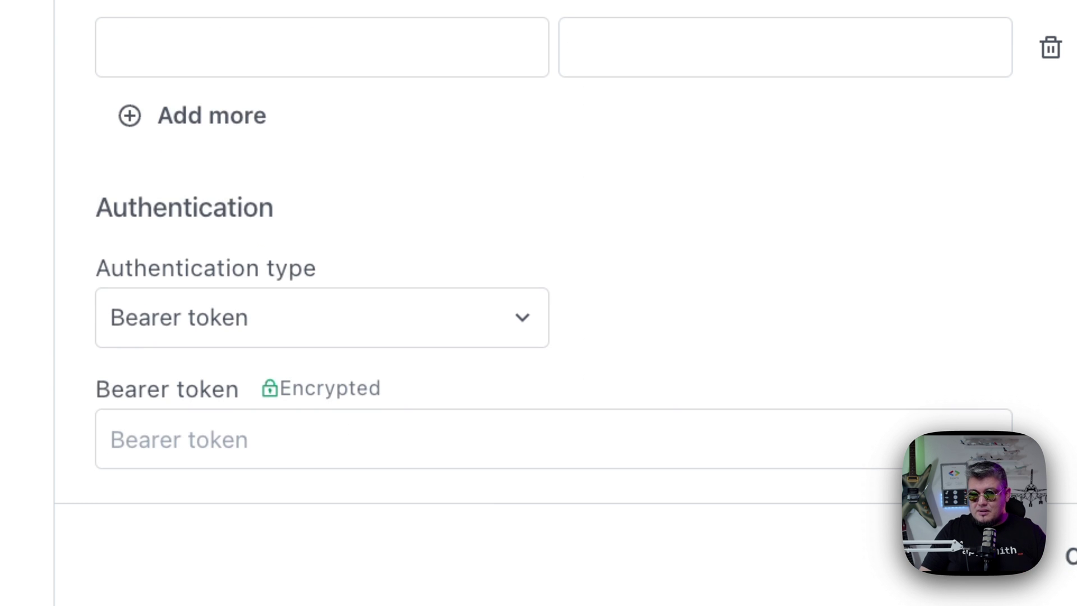
click(370, 439)
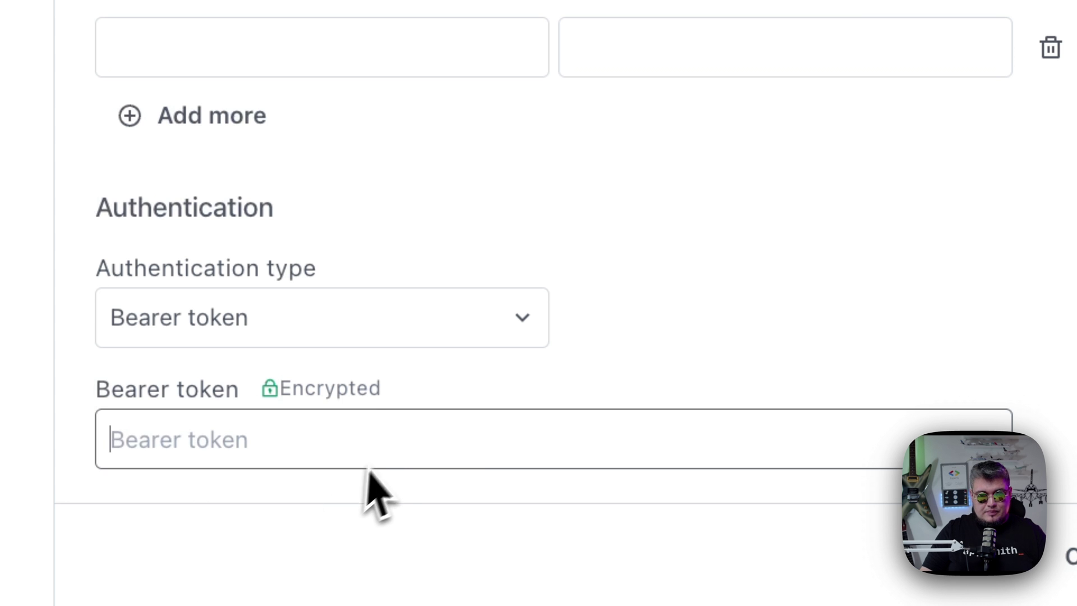
click(286, 518)
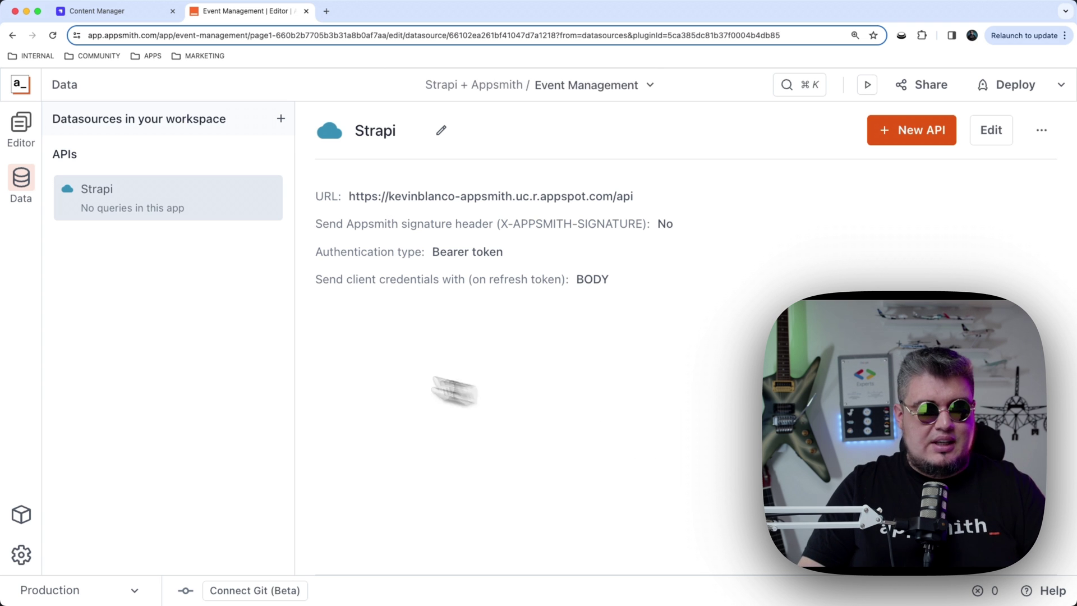
Create a getEvents GET query on the Strapi datasource targeting the /events endpoint.
click(21, 127)
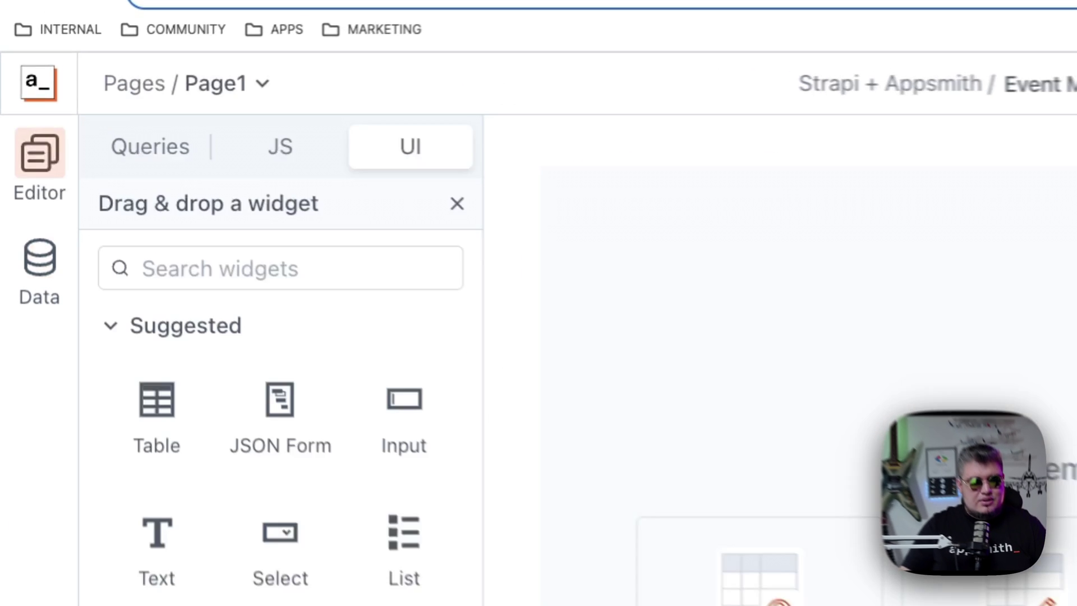
click(169, 151)
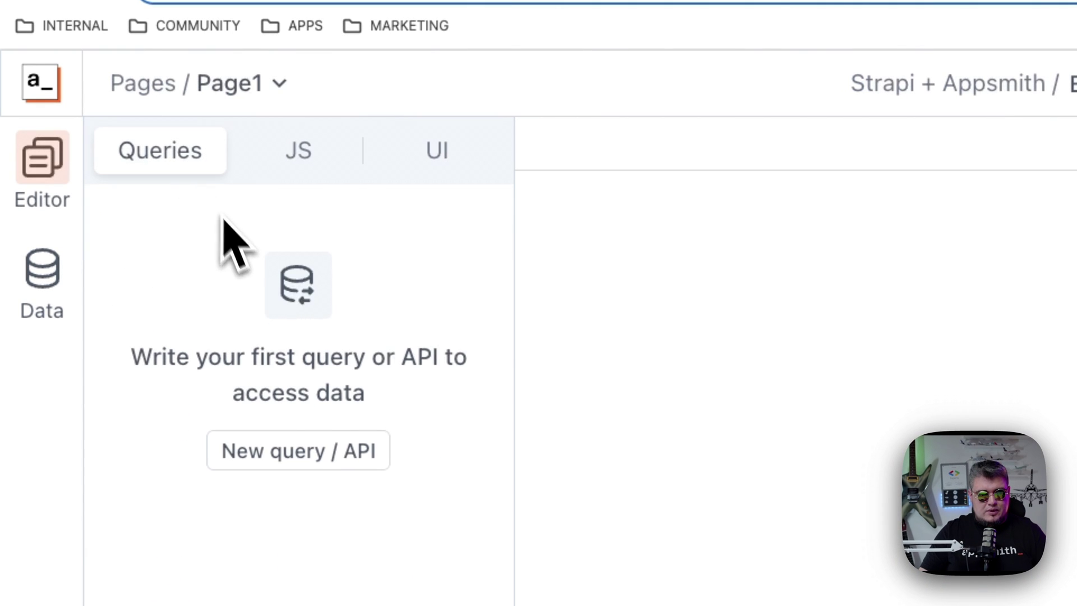
click(346, 459)
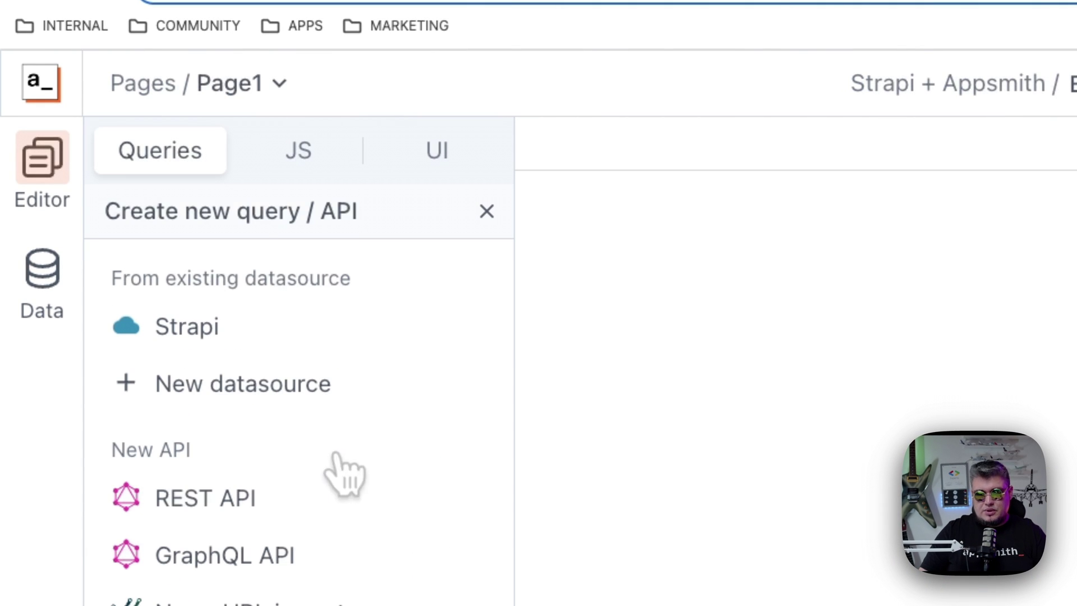
click(215, 330)
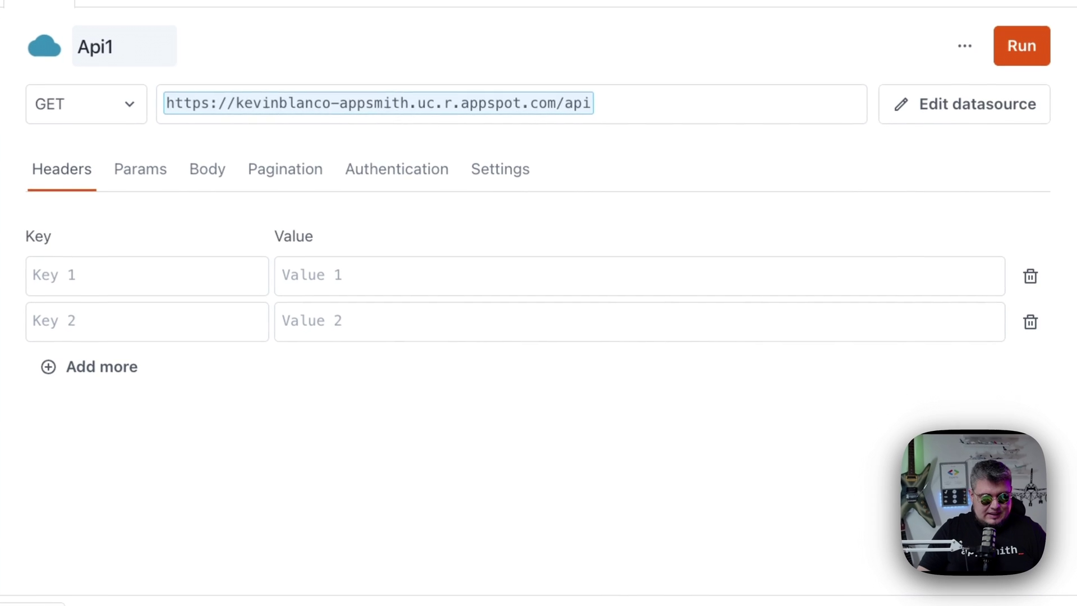
text(getEvents)
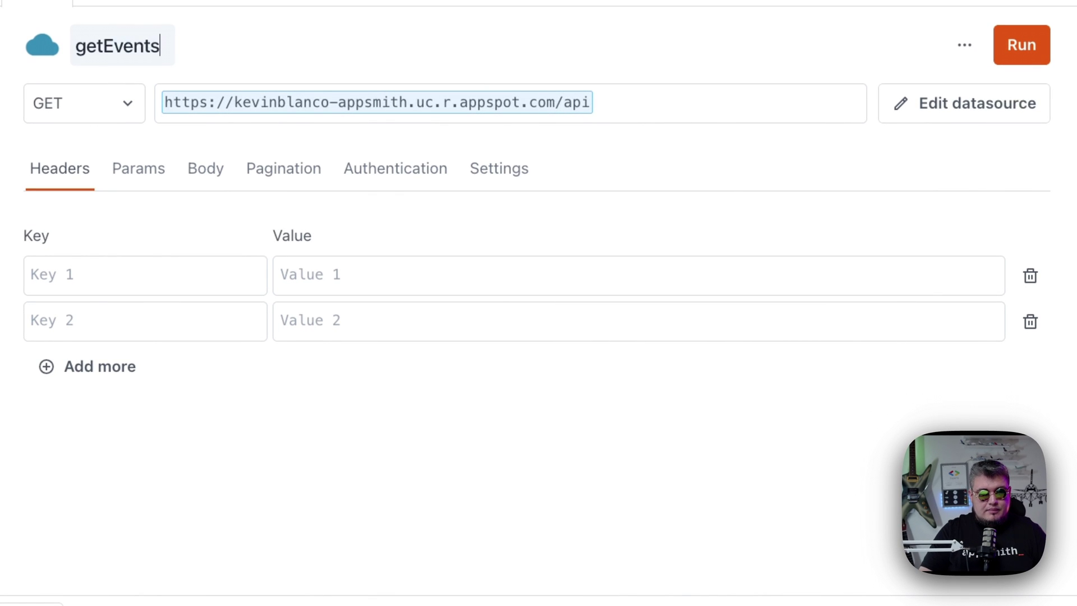
click(101, 105)
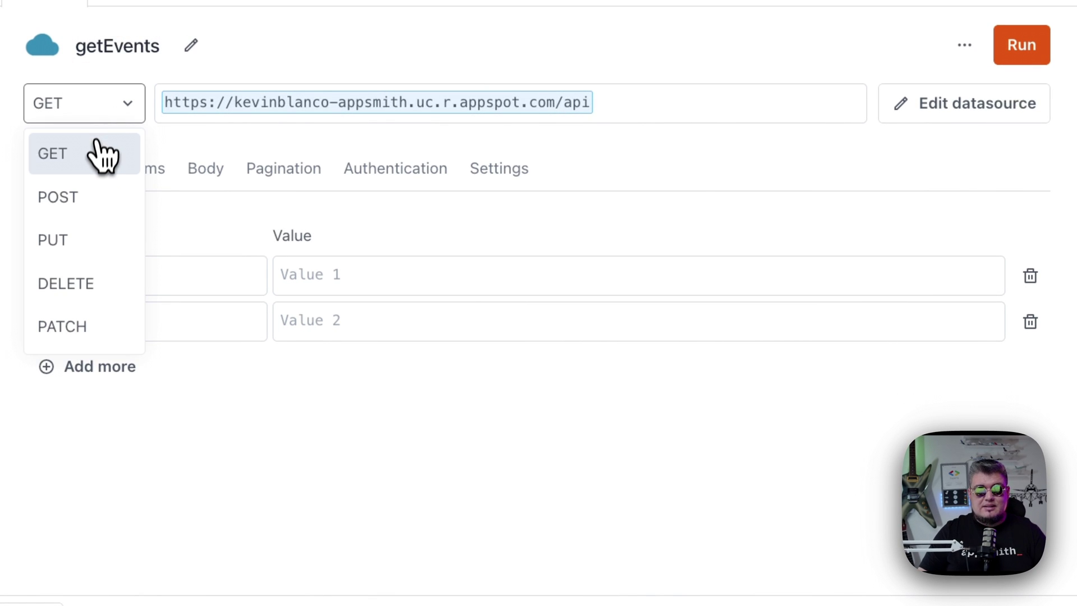
click(52, 154)
click(641, 102)
text(/events)
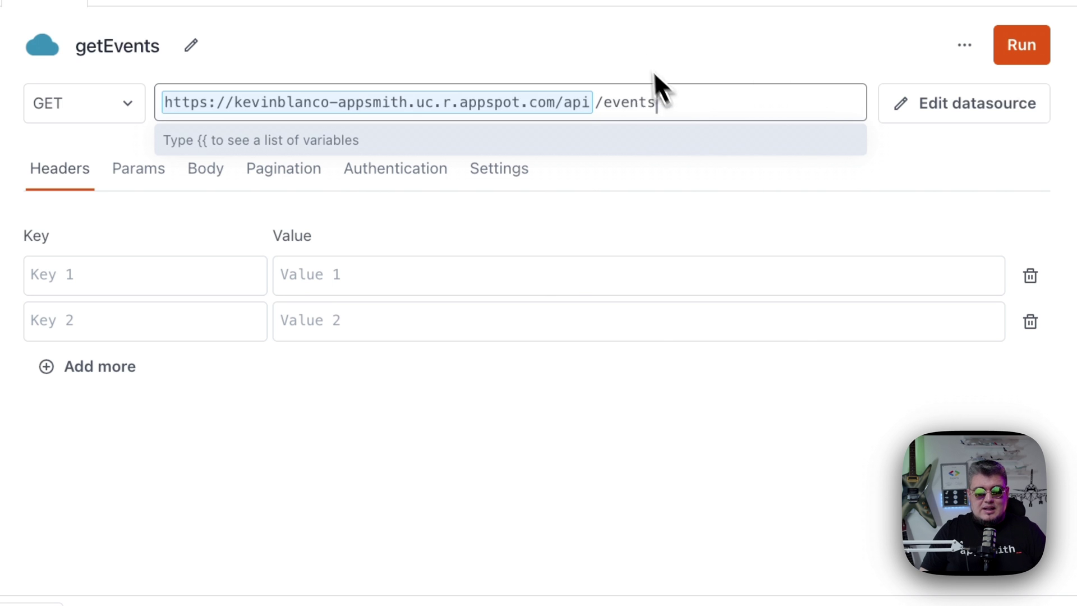
click(642, 48)
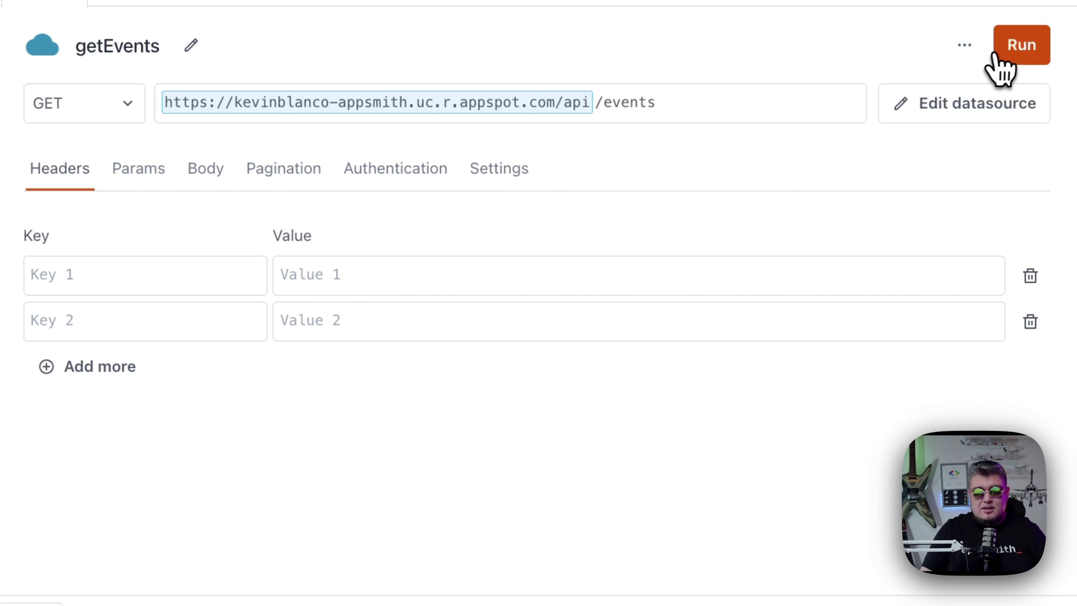
Run getEvents and inspect the response's data array and event attributes.
click(1020, 45)
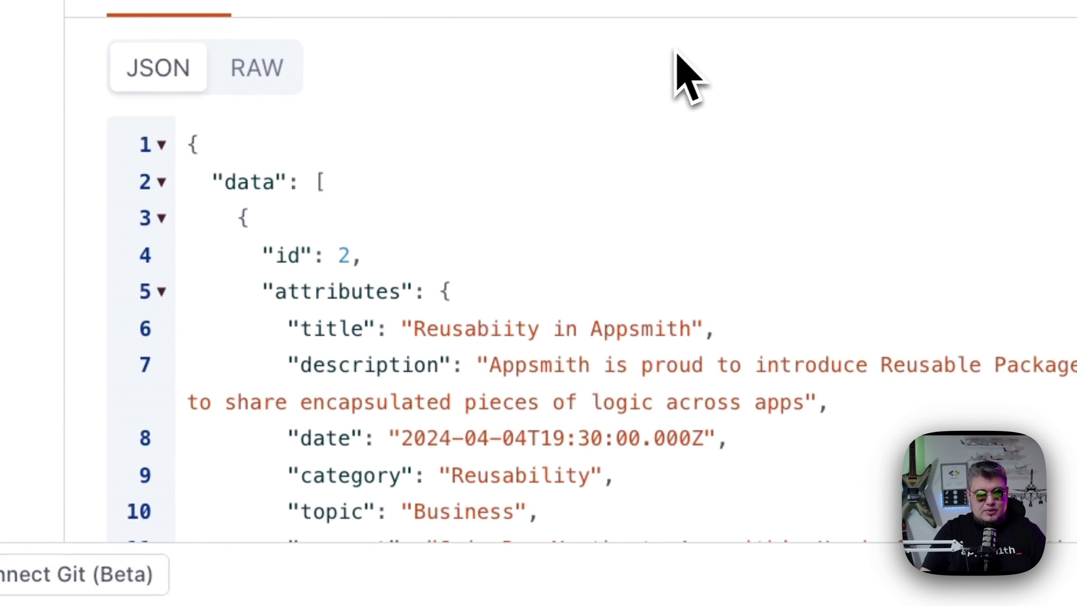
triple_click(248, 181)
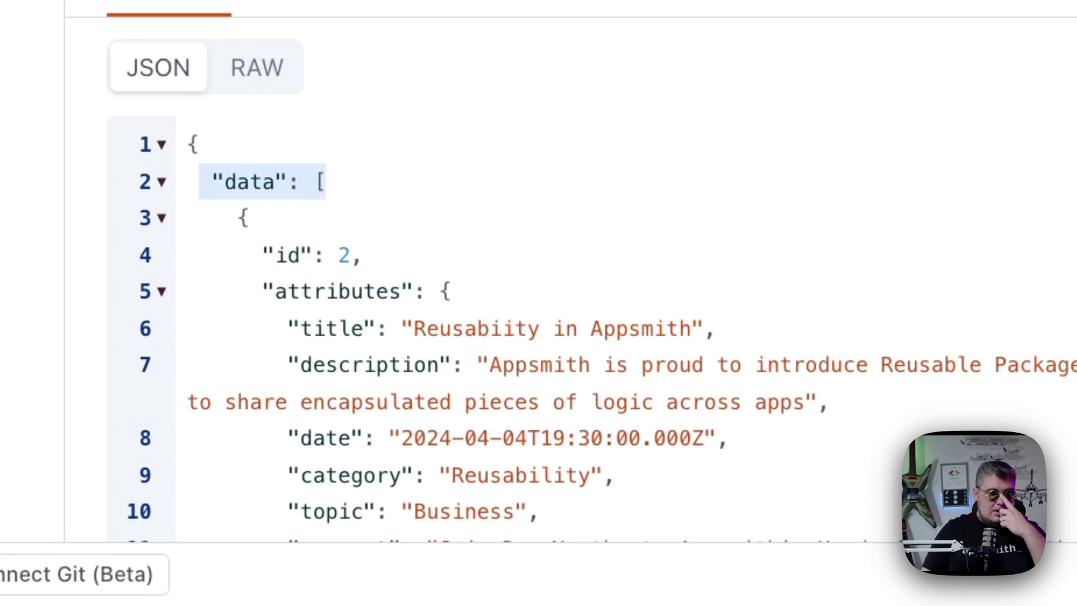
scroll(457, 253, down, 2)
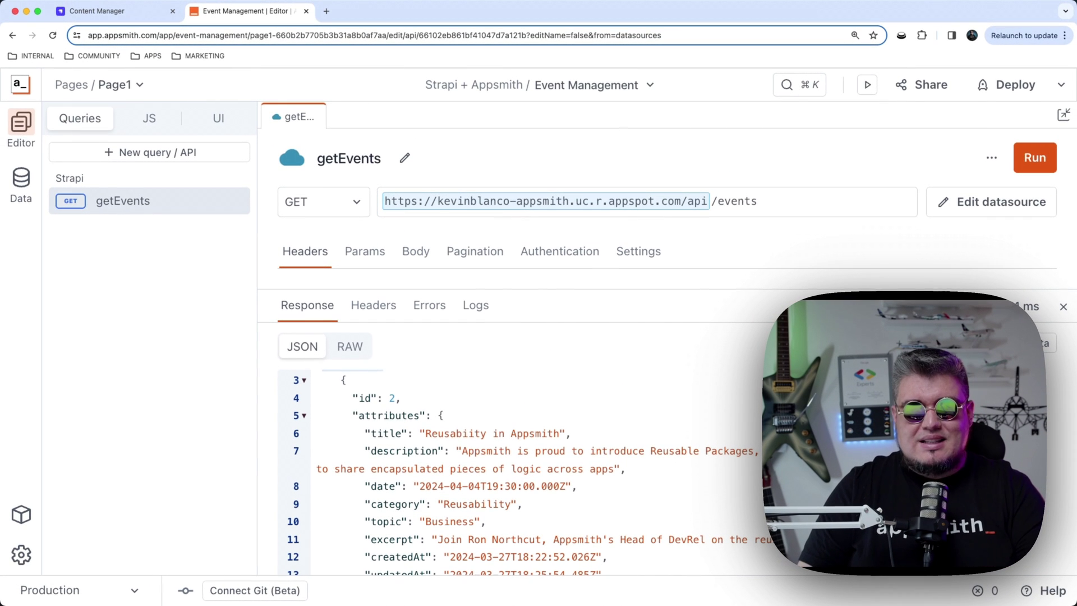
drag(352, 415, 417, 417)
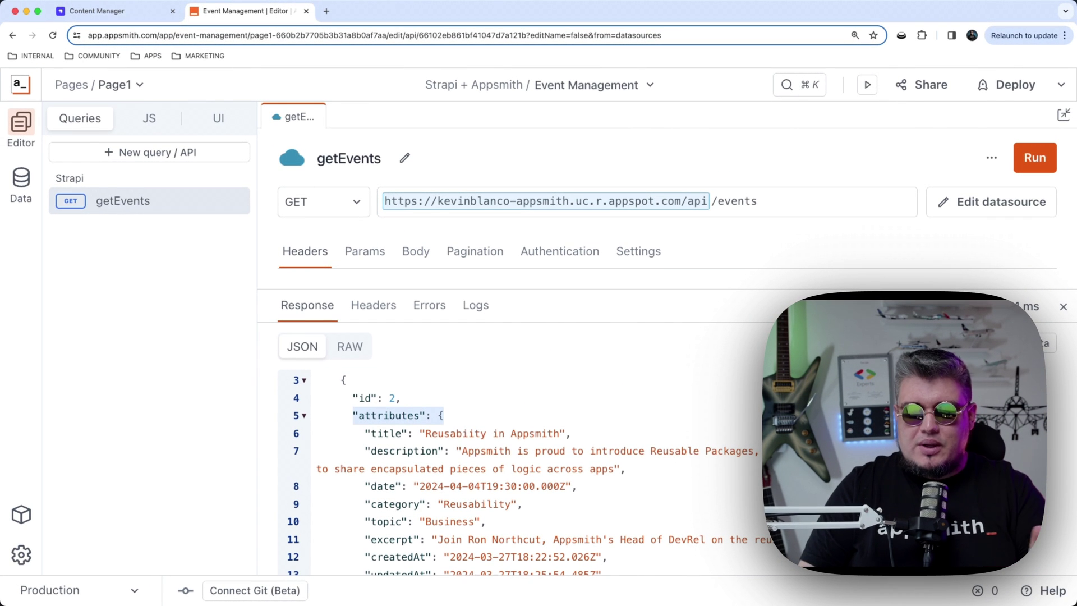
scroll(518, 446, down, 2)
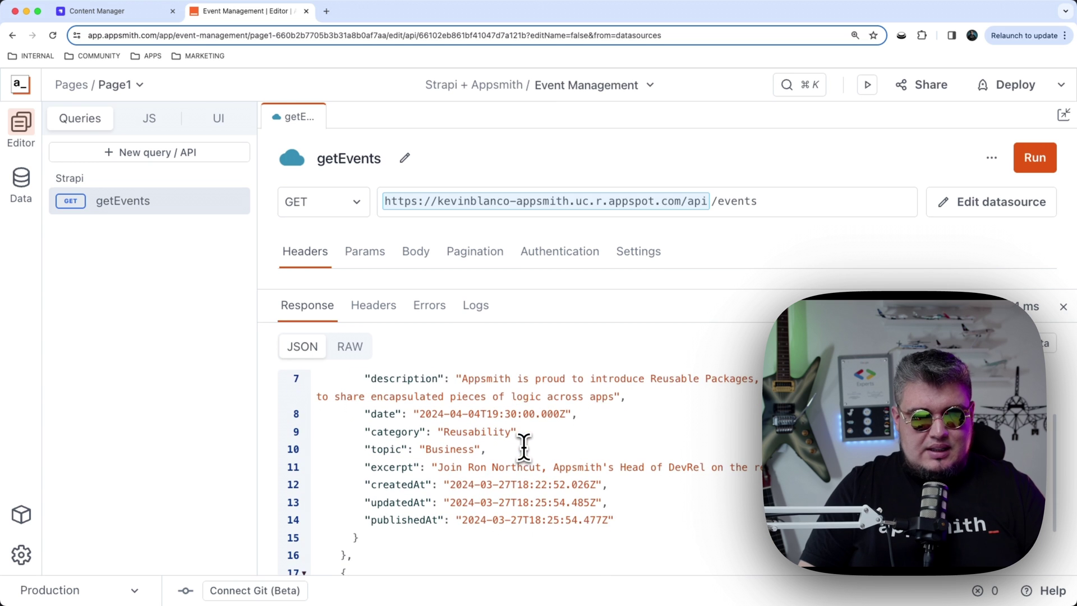
scroll(514, 442, down, 3)
scroll(514, 442, down, 4)
scroll(513, 442, up, 2)
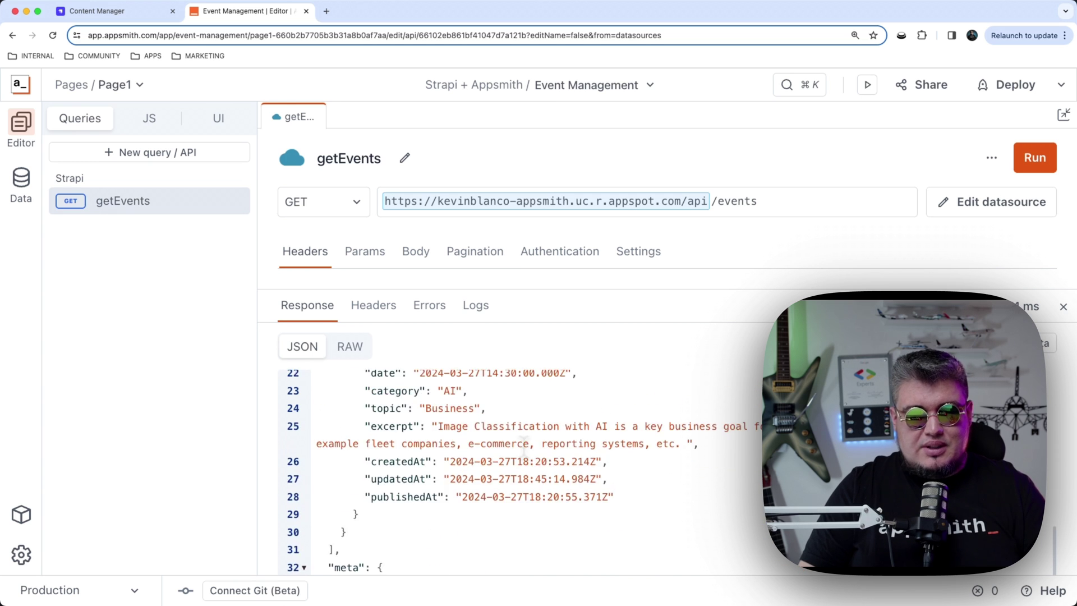
scroll(513, 442, up, 2)
click(97, 11)
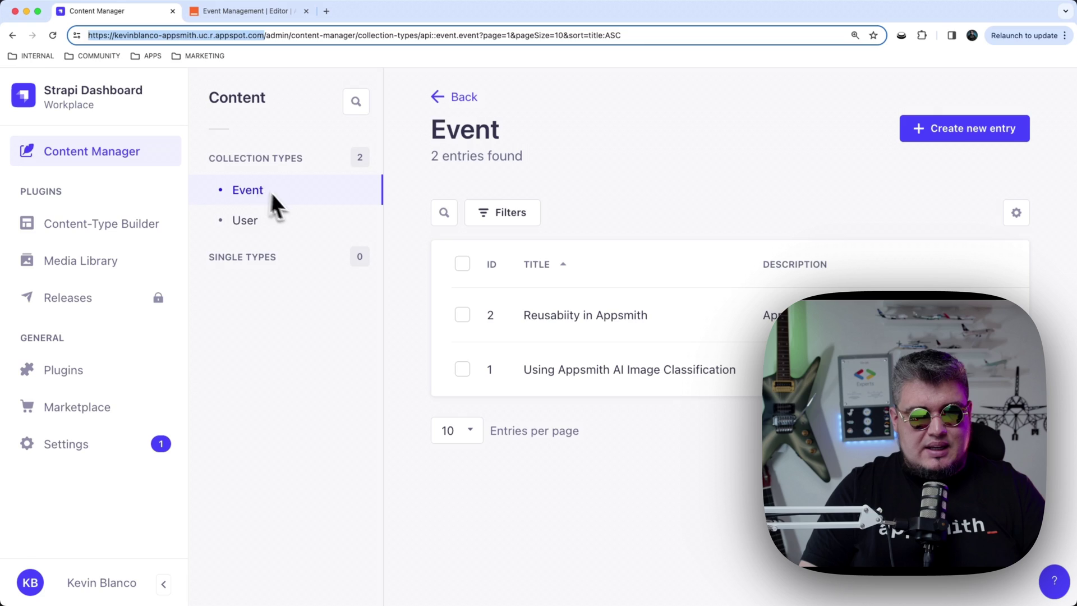
click(247, 190)
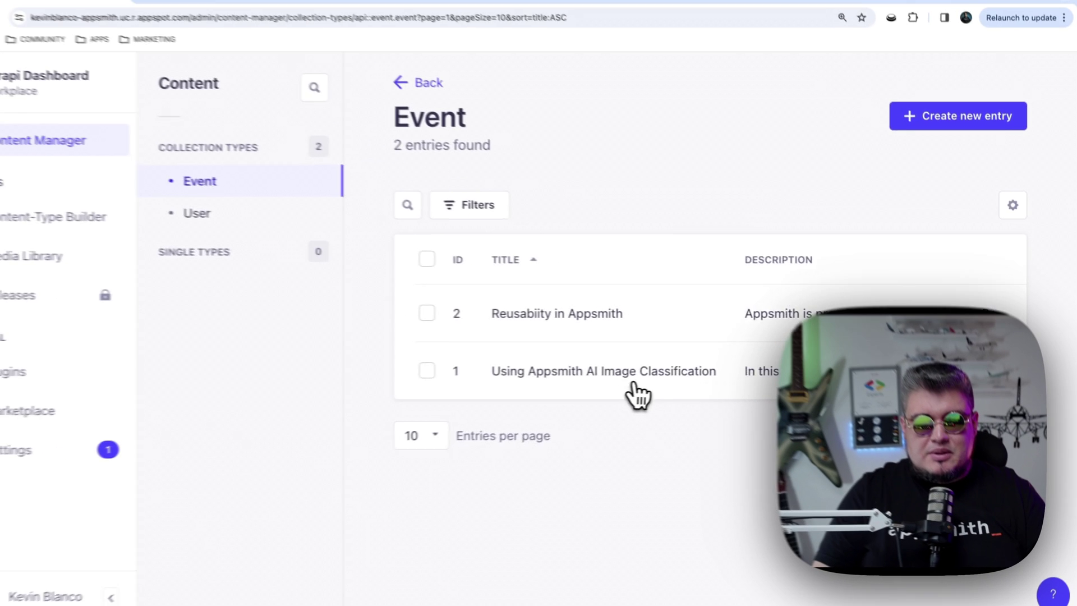
click(248, 11)
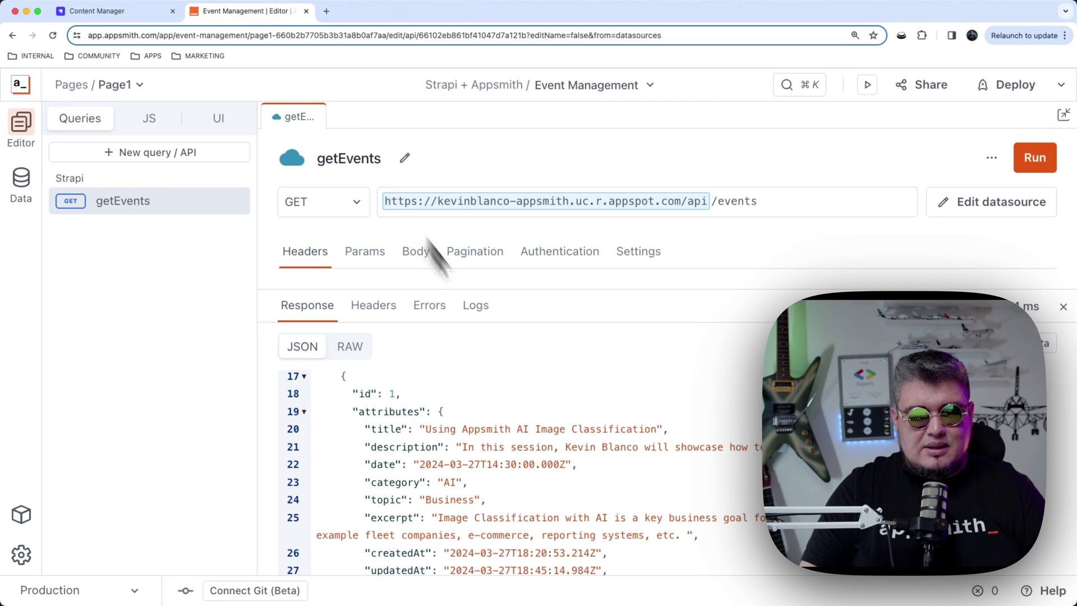
scroll(508, 463, down, 3)
scroll(508, 463, down, 3)
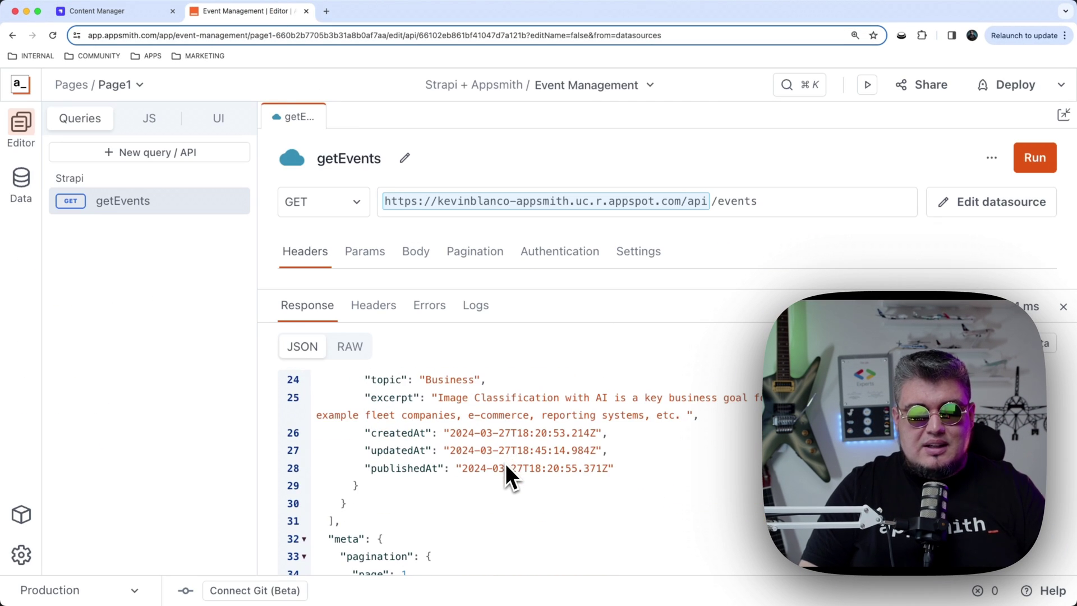
scroll(508, 464, up, 6)
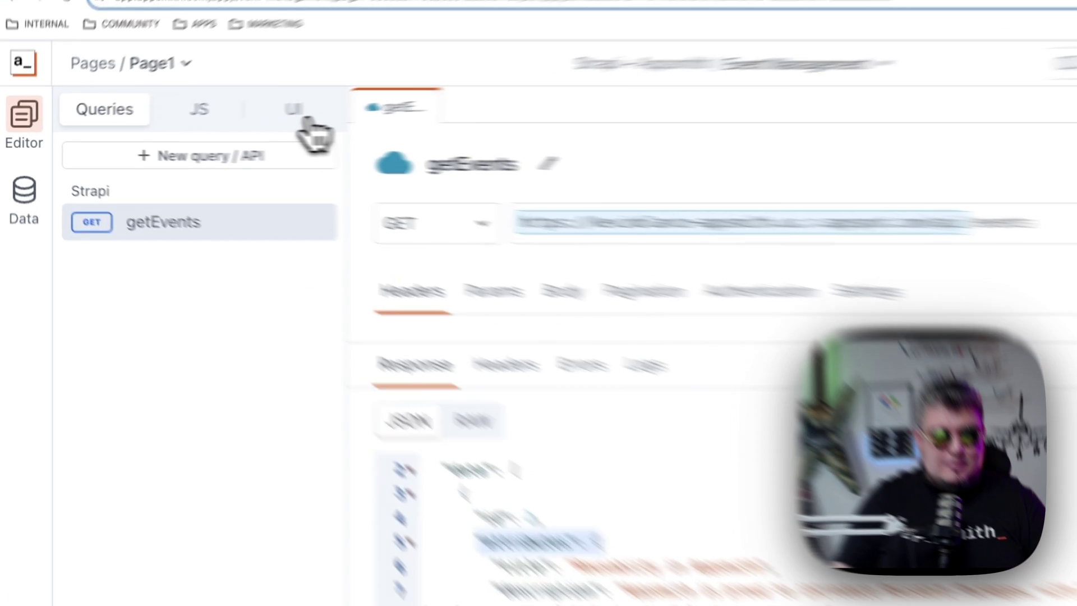
Place a List widget on the page, widen it, and move it near the top.
click(218, 117)
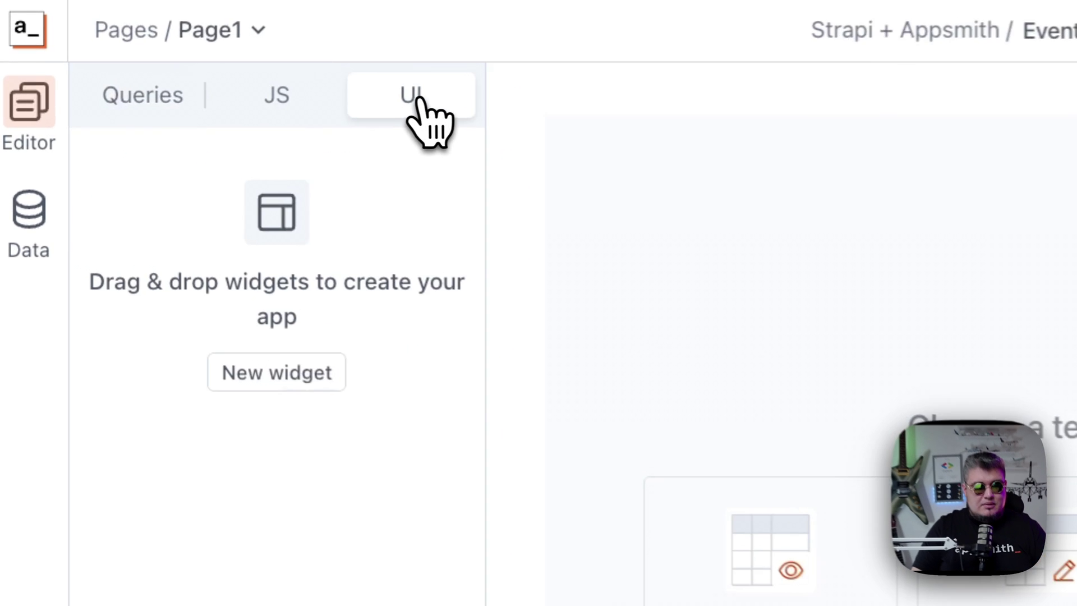
click(276, 373)
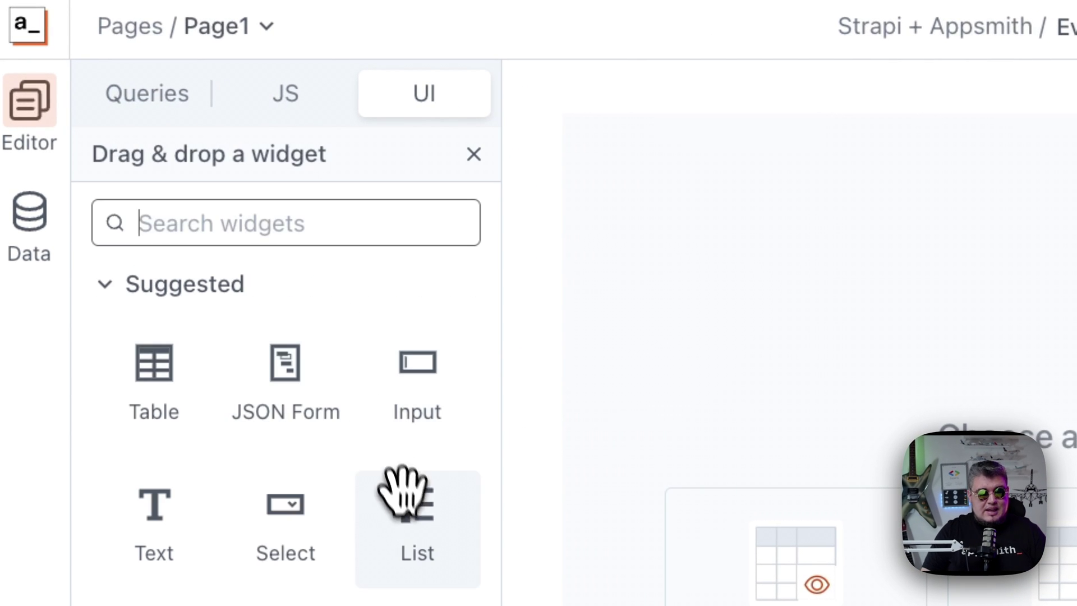
drag(406, 496, 791, 345)
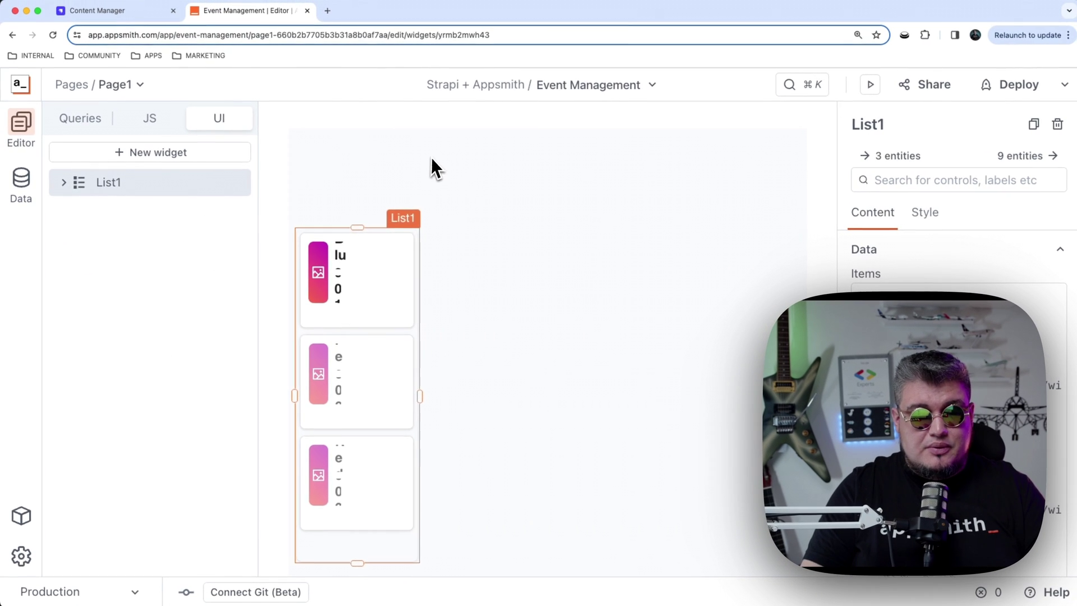
drag(419, 396, 725, 397)
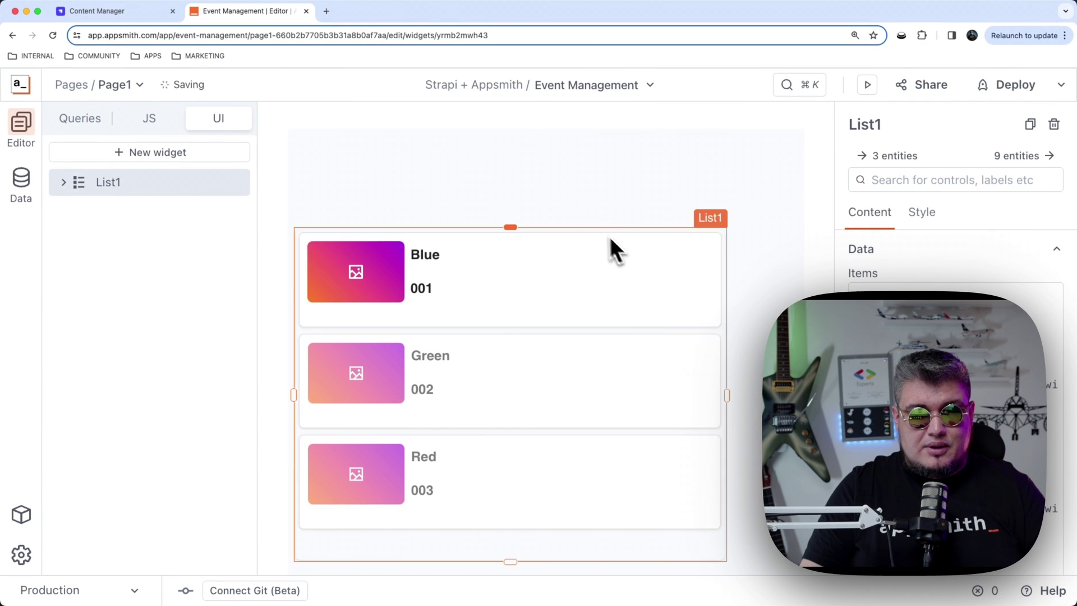
drag(610, 236, 596, 161)
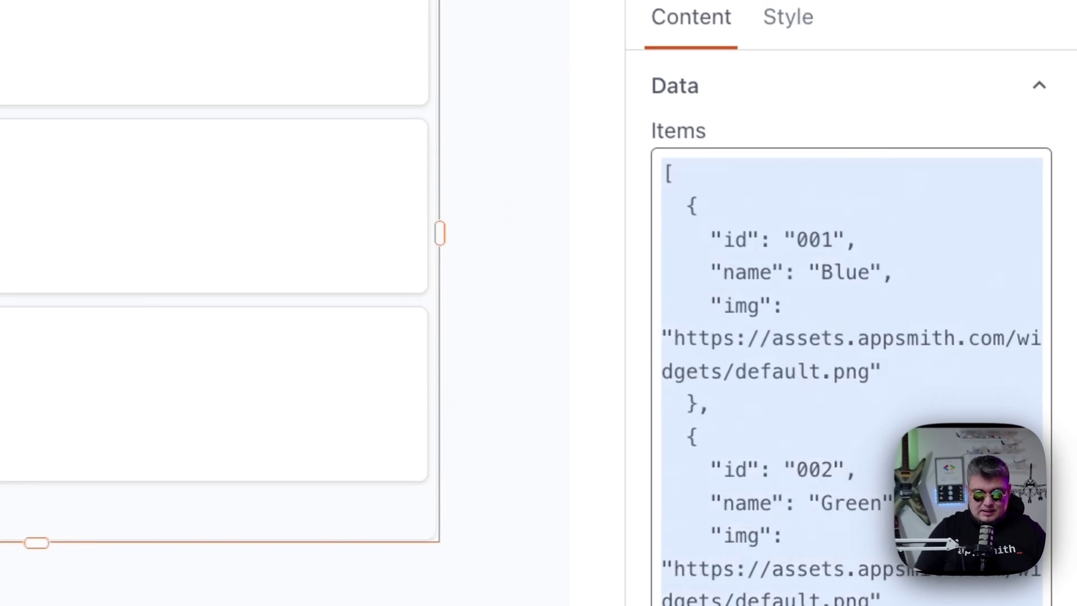
Bind List1's Items to {{getEvents.data.data}} and inspect the first event's attributes.
key(BackSpace)
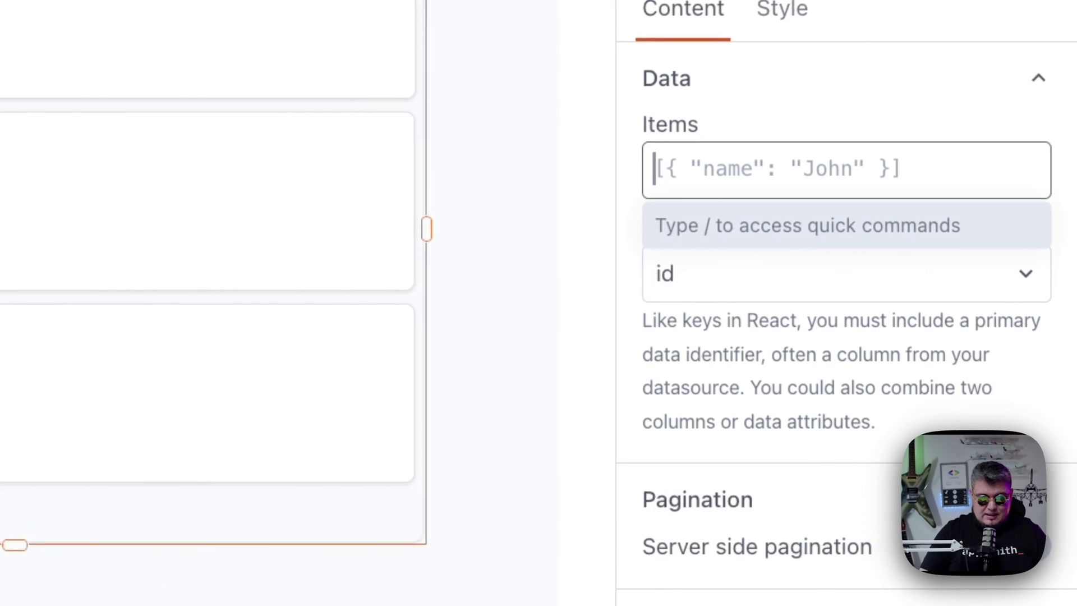
text({{)
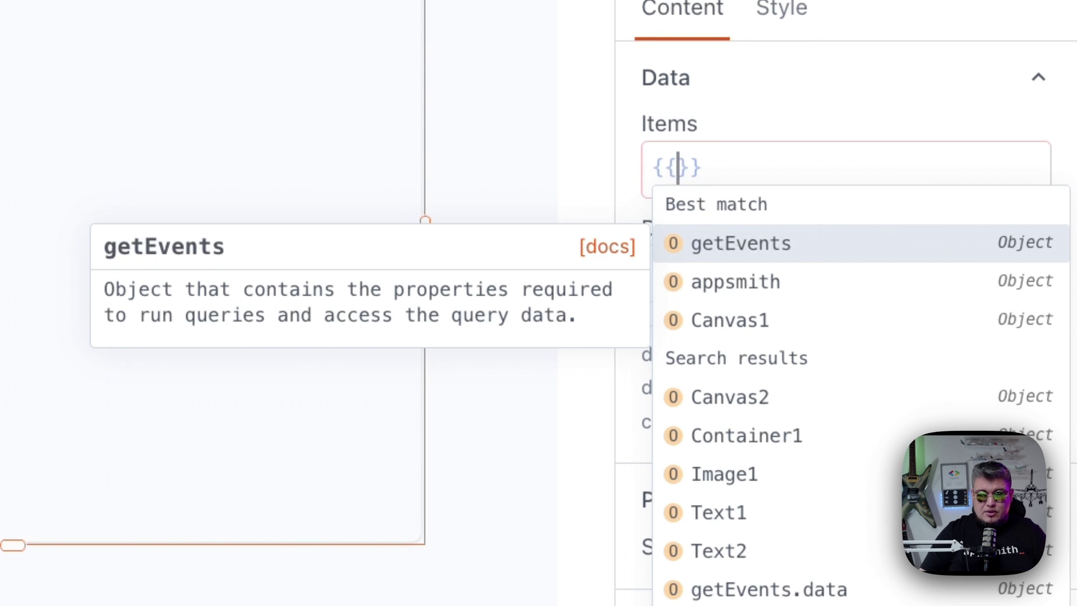
key(Return)
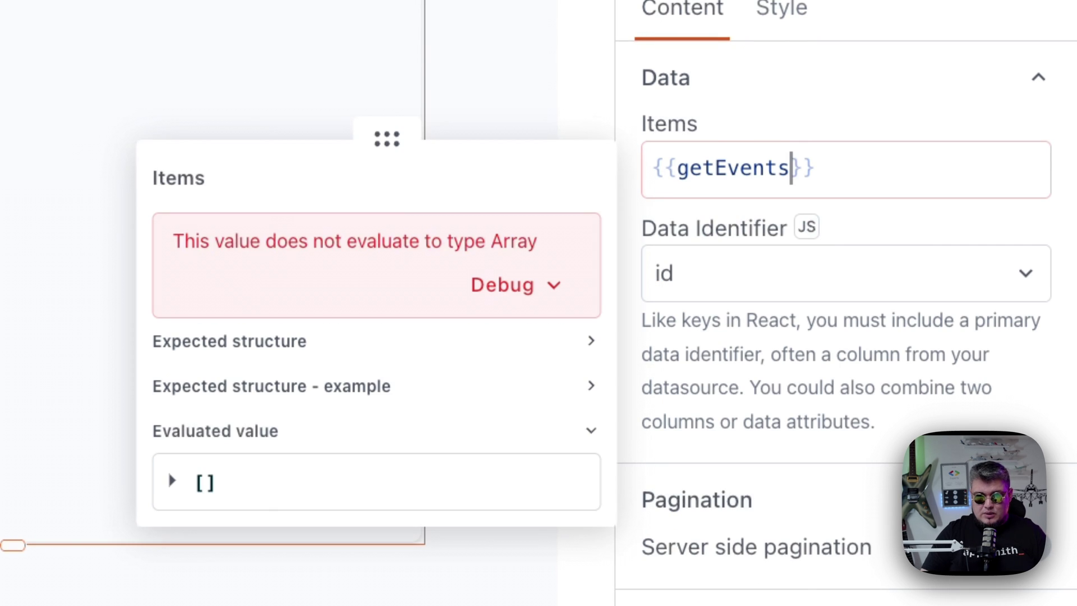
text(.)
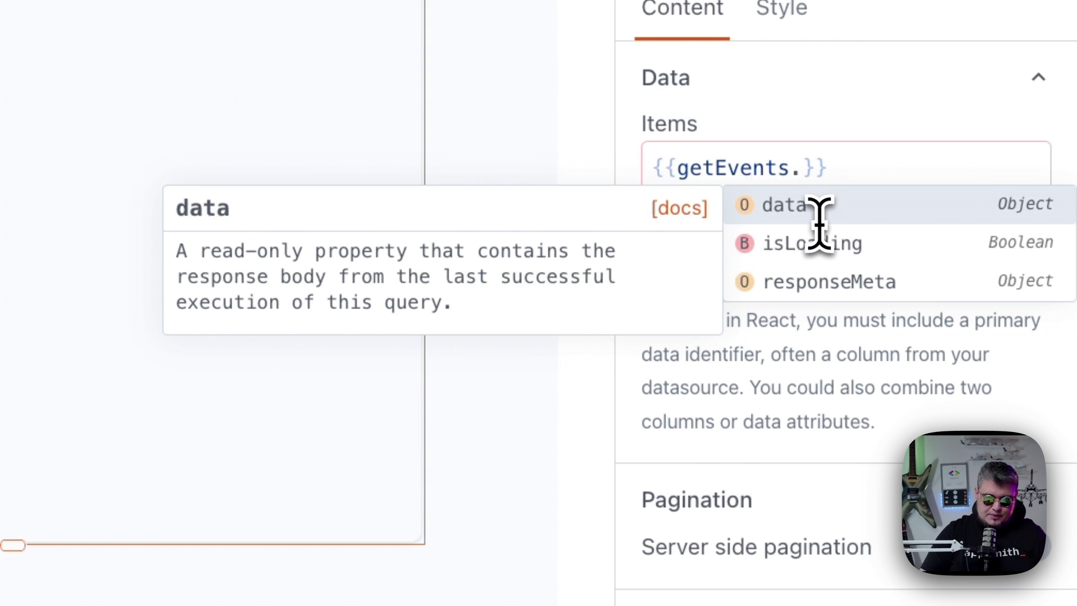
click(787, 205)
text(.)
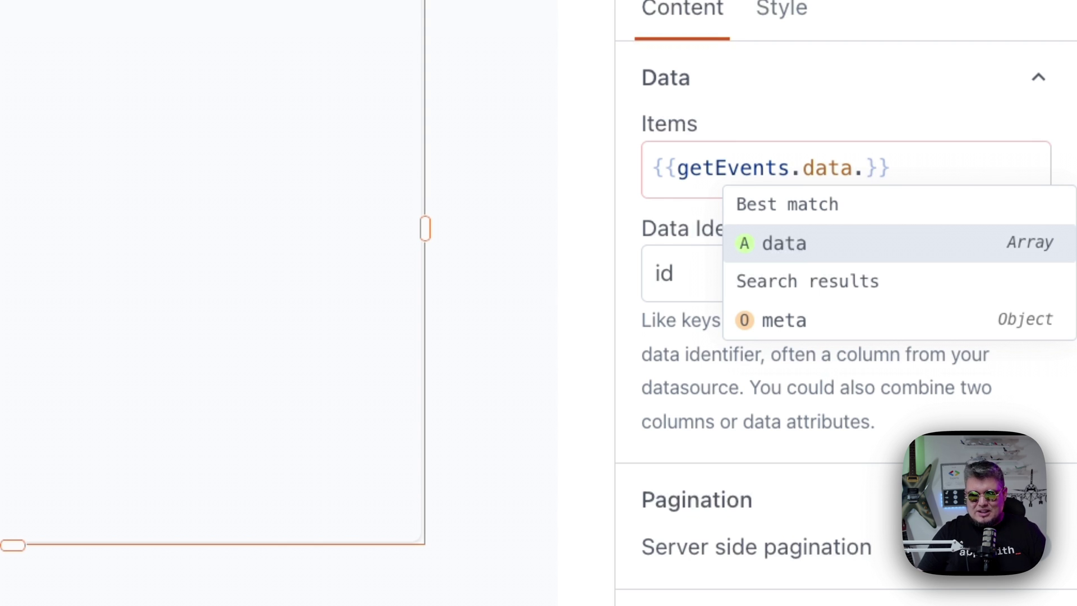
key(Return)
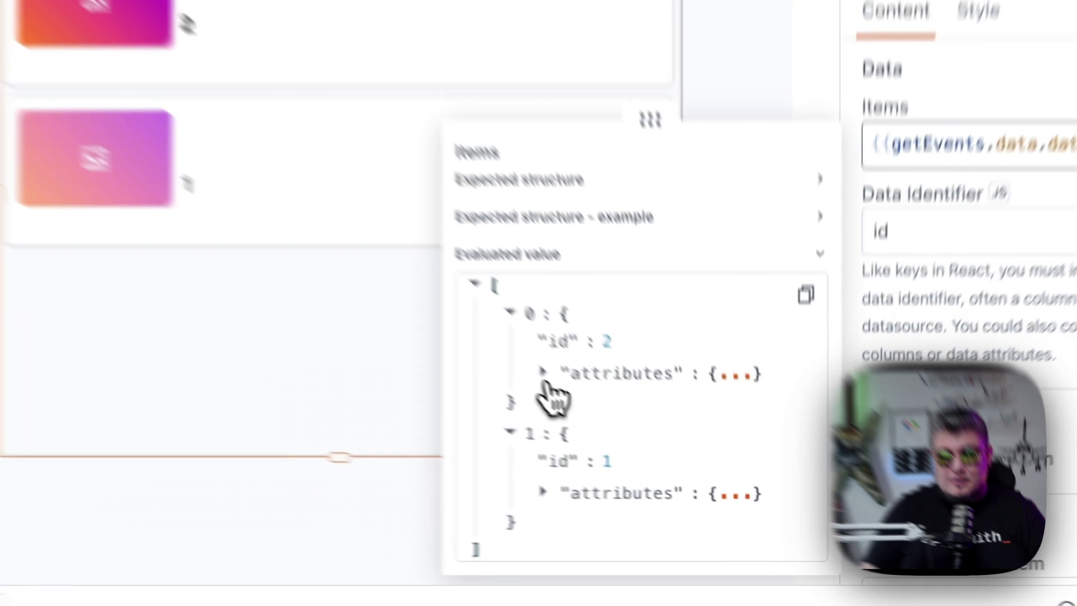
click(647, 441)
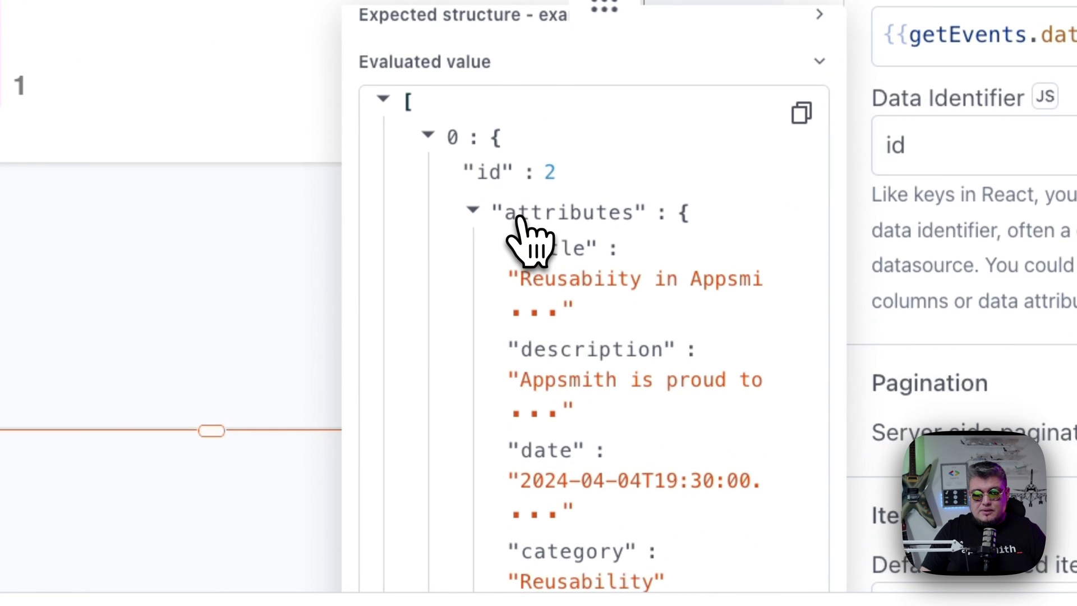
scroll(547, 245, down, 5)
scroll(555, 248, up, 8)
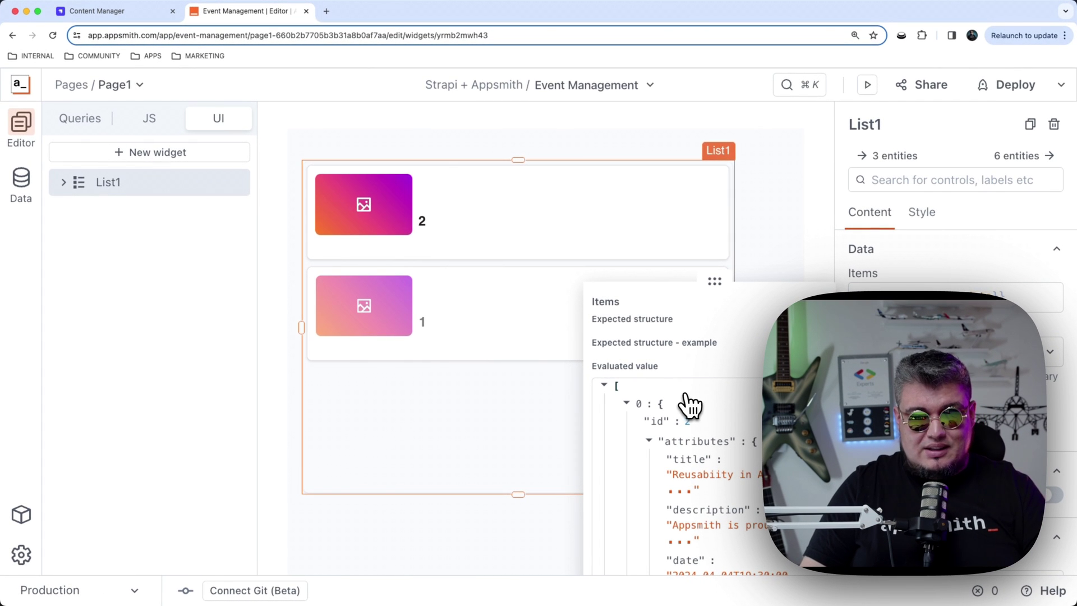
Delete Image1 from the list item and move Text2 and Text1 to the left.
click(598, 210)
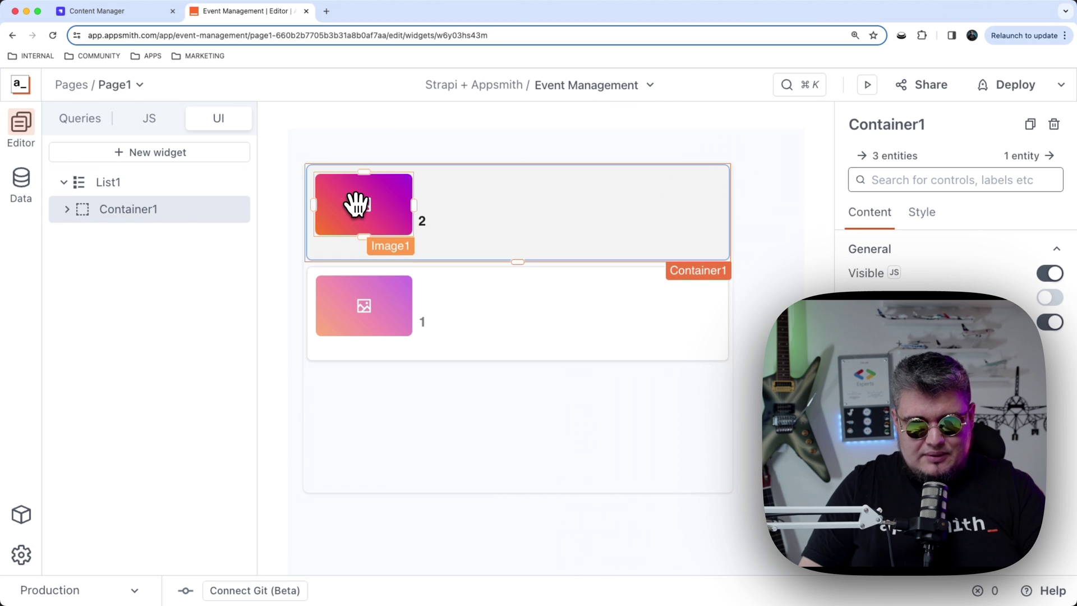
click(364, 203)
key(Delete)
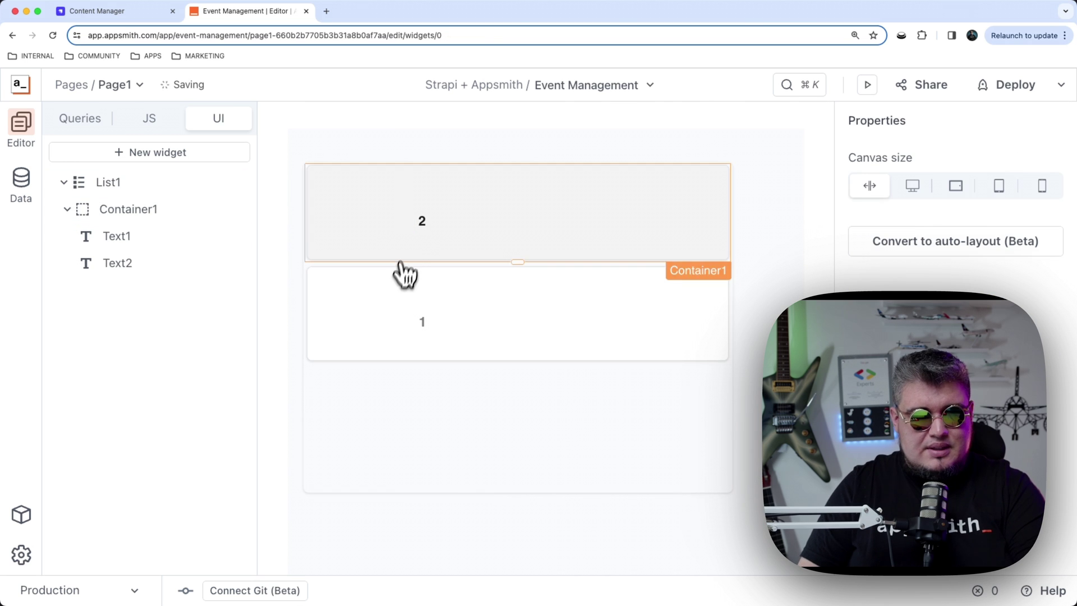
click(394, 223)
drag(425, 221, 350, 240)
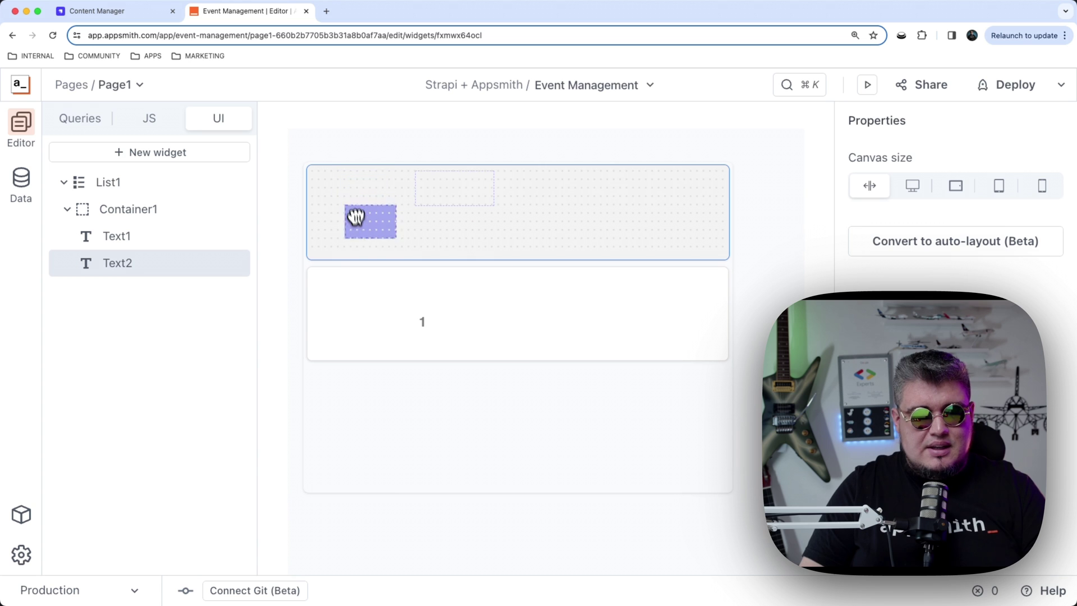
click(458, 190)
drag(362, 188, 577, 196)
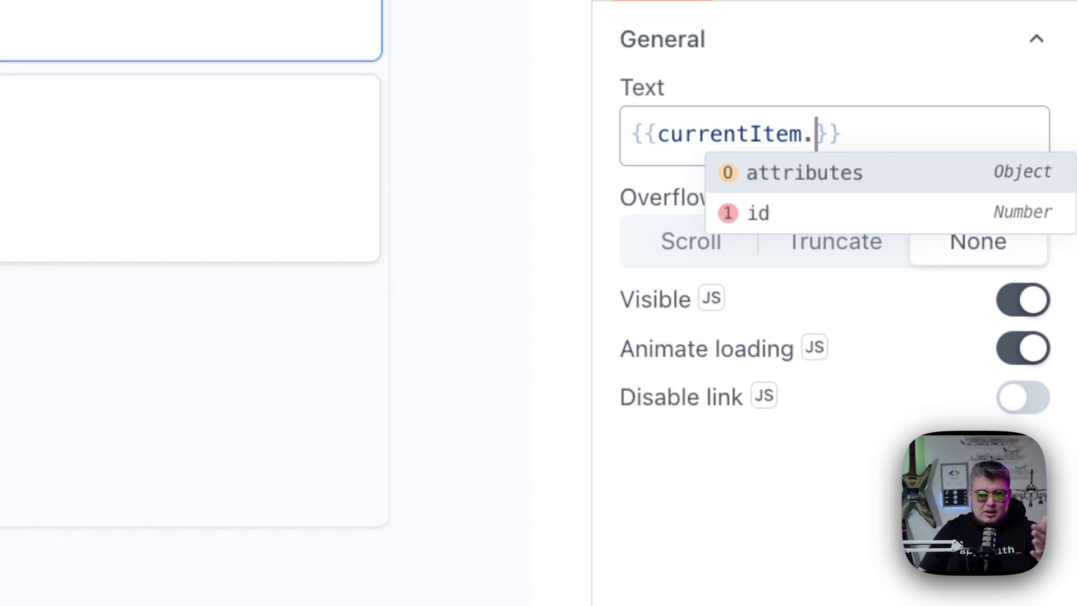
Bind Text1 to {{currentItem.attributes.title}} so each item shows its event title.
key(Return)
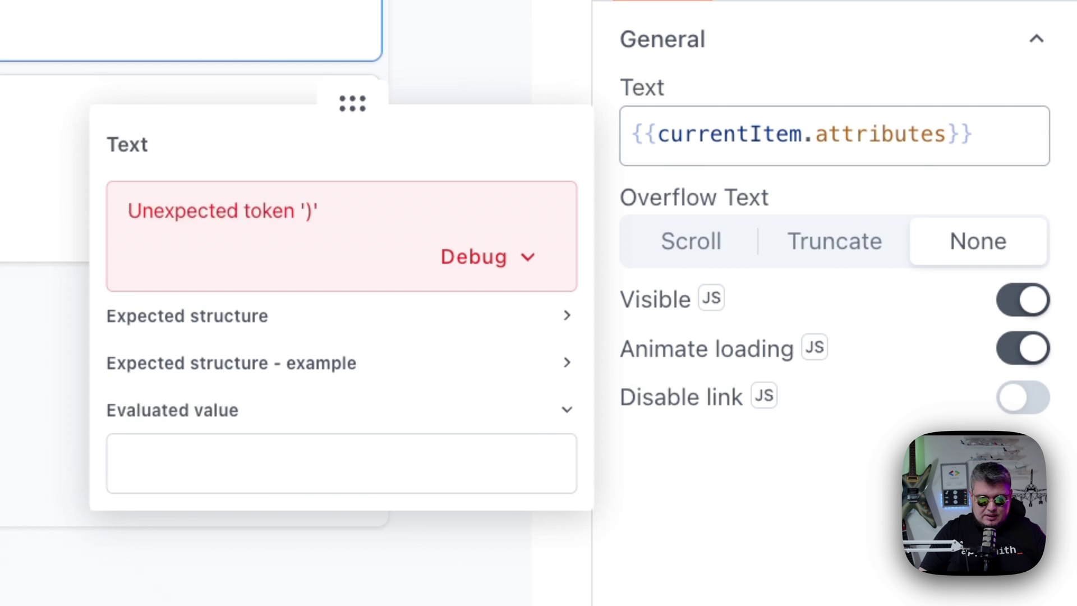
text(.)
key(Down)
key(Down)
key(Down)
key(Down)
key(Down)
key(Down)
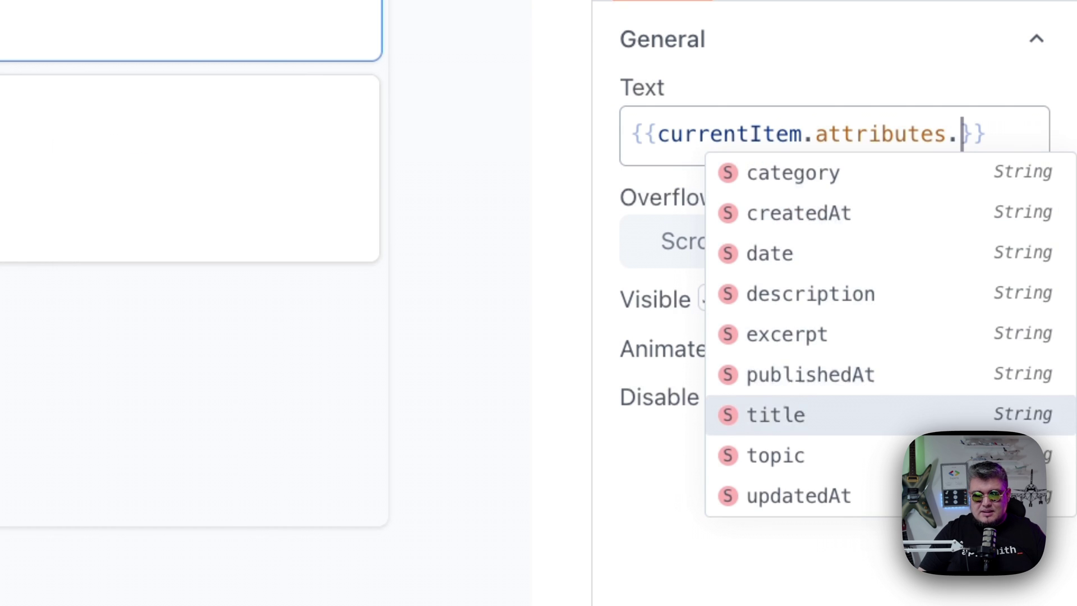
key(Return)
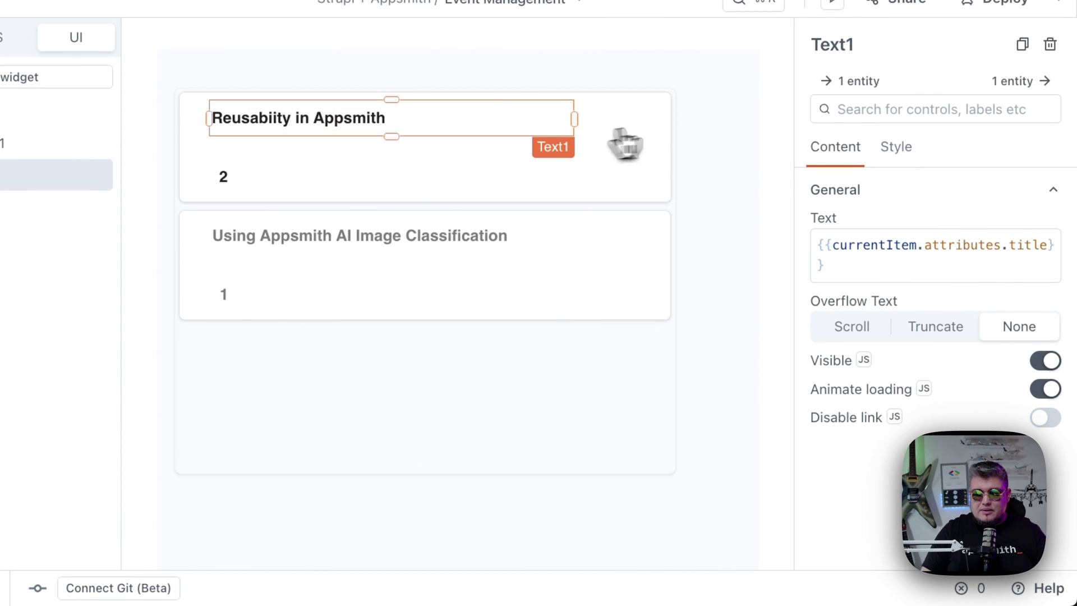
Set the title text's font size to L and widen it to fit one line.
click(895, 146)
click(951, 308)
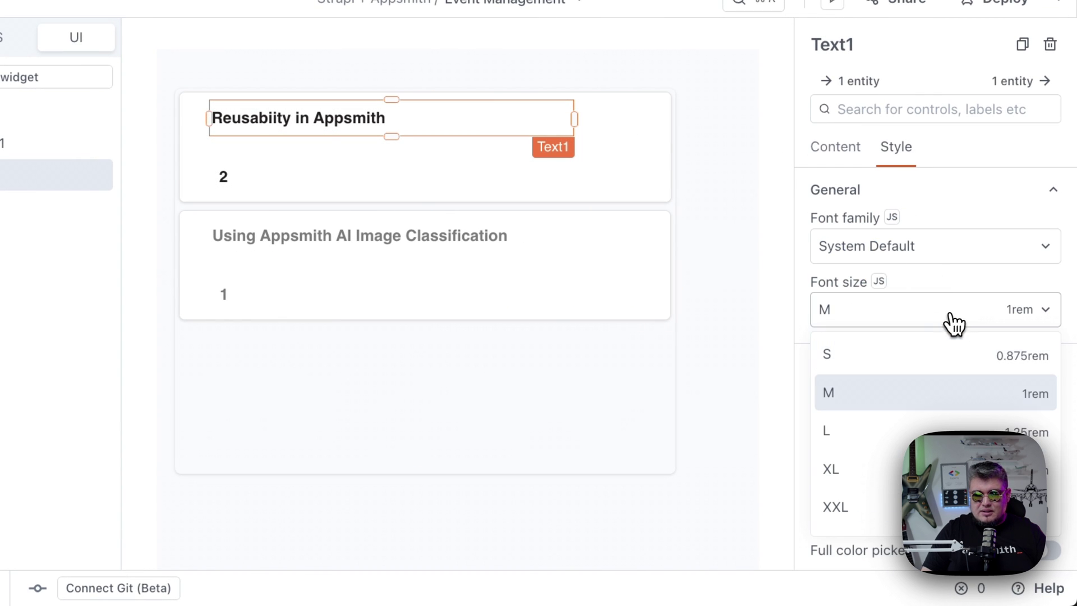
click(841, 431)
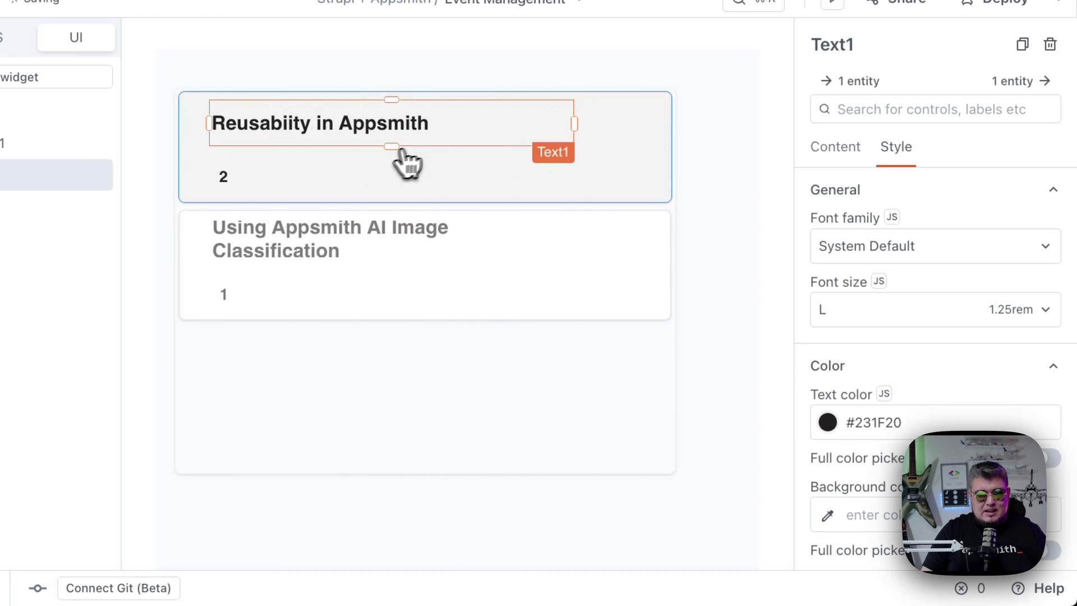
drag(574, 122, 628, 135)
Change Text2's binding from the event id to the event category.
click(454, 186)
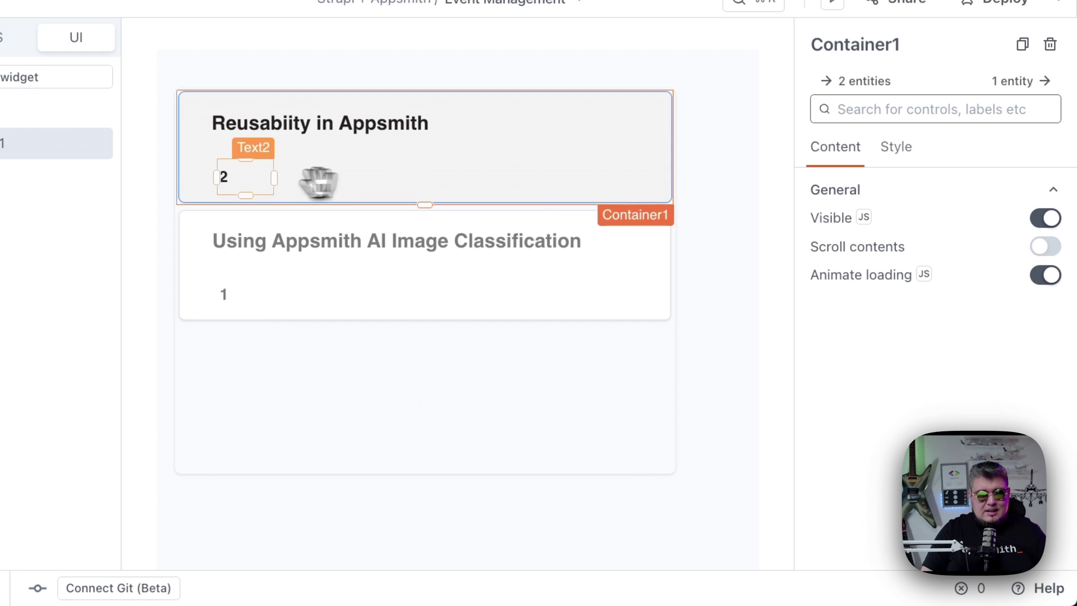
click(240, 173)
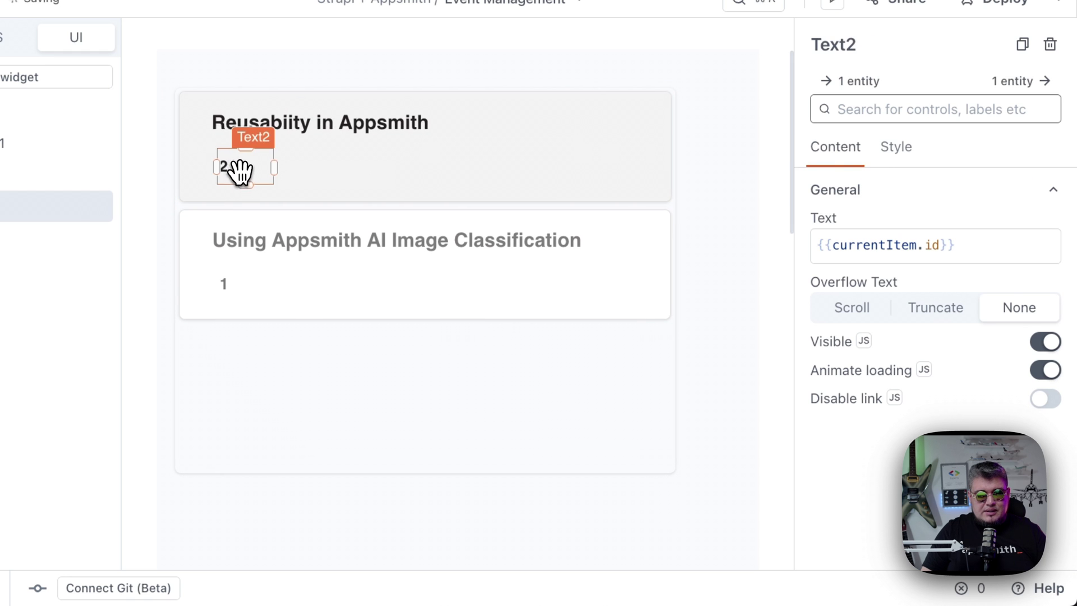
click(944, 246)
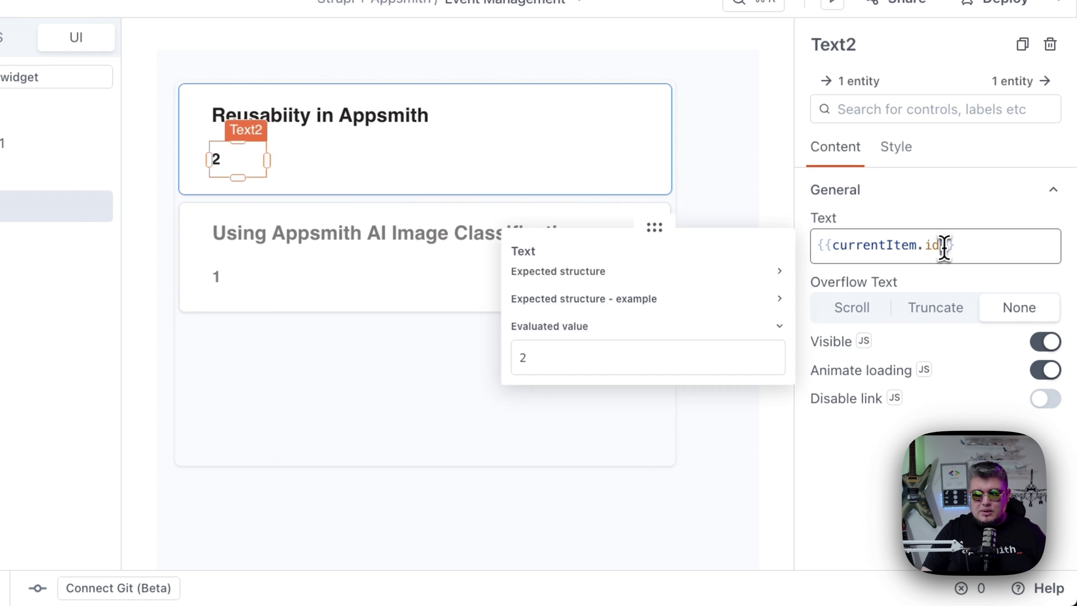
key(BackSpace)
key(BackSpace)
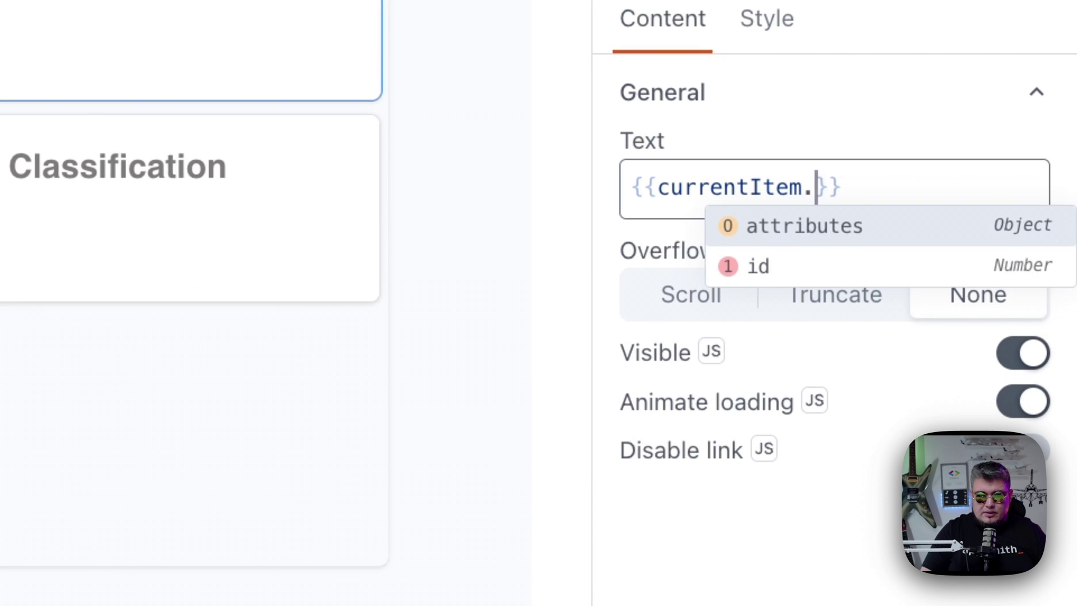
key(Return)
text(.)
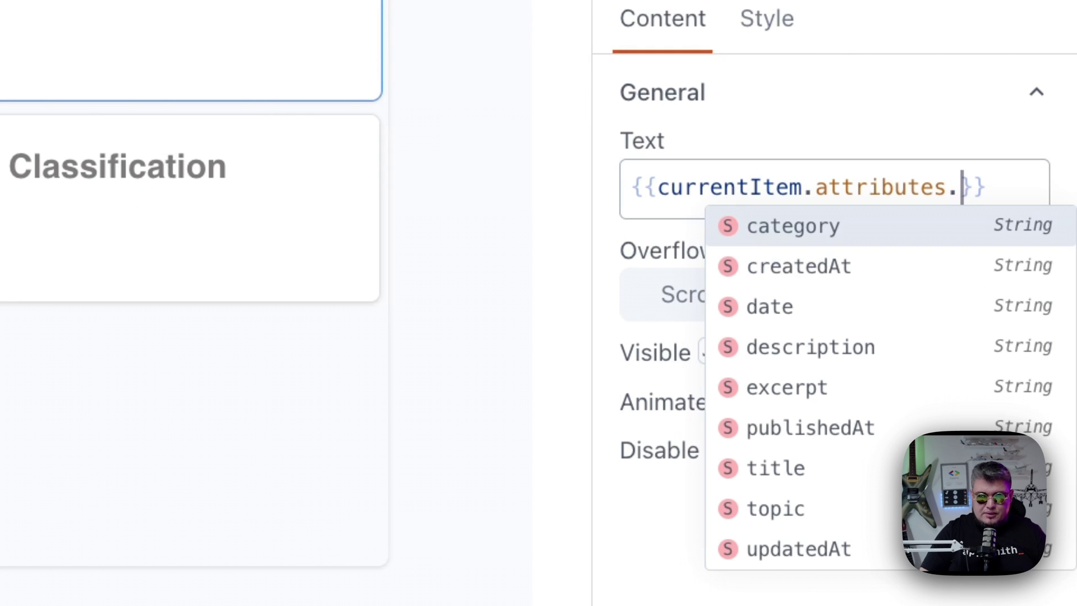
key(Down)
key(Down)
key(Down)
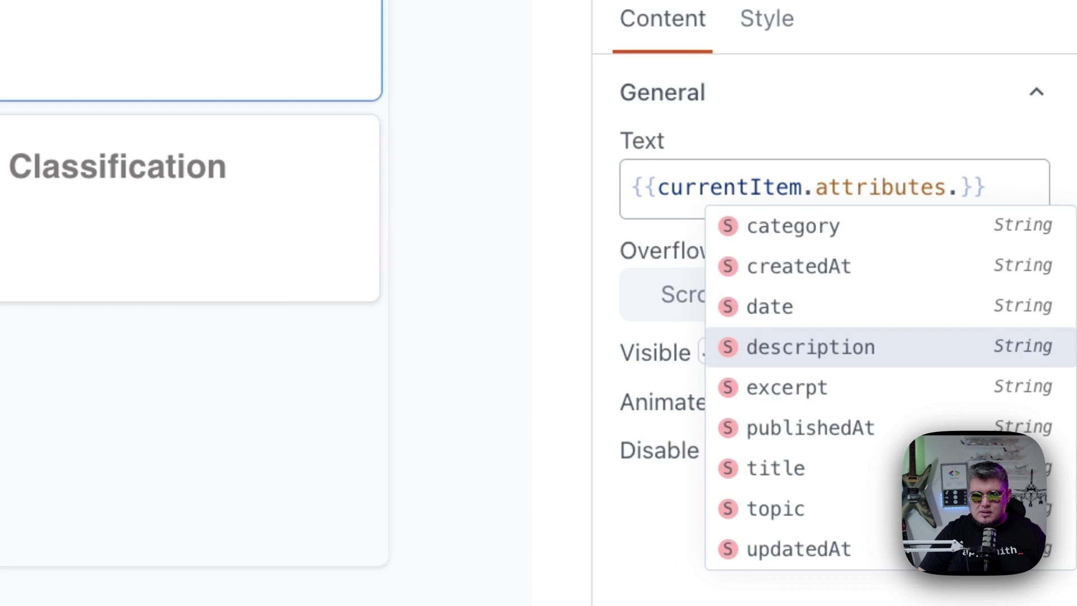
key(Up)
key(Up)
key(Up)
key(Return)
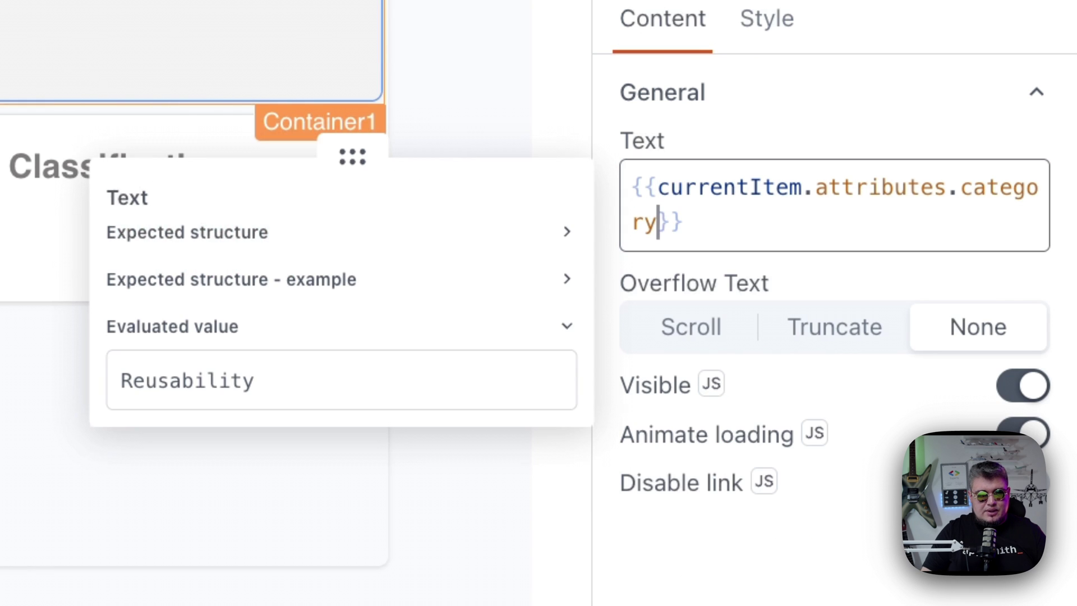
Give the category text a custom 0.4rem font size and narrow its box.
click(195, 155)
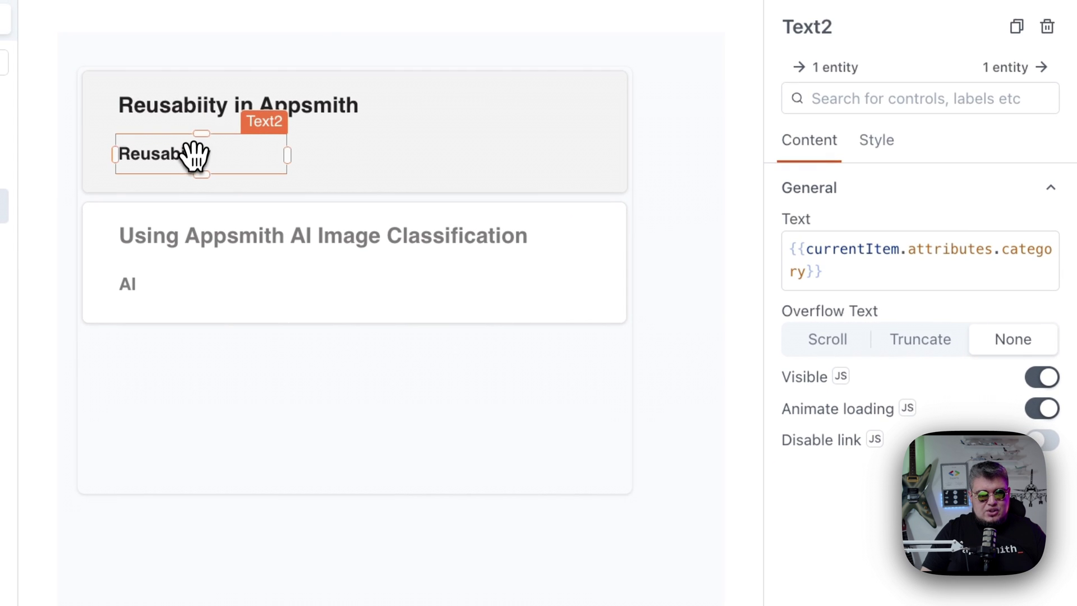
click(876, 140)
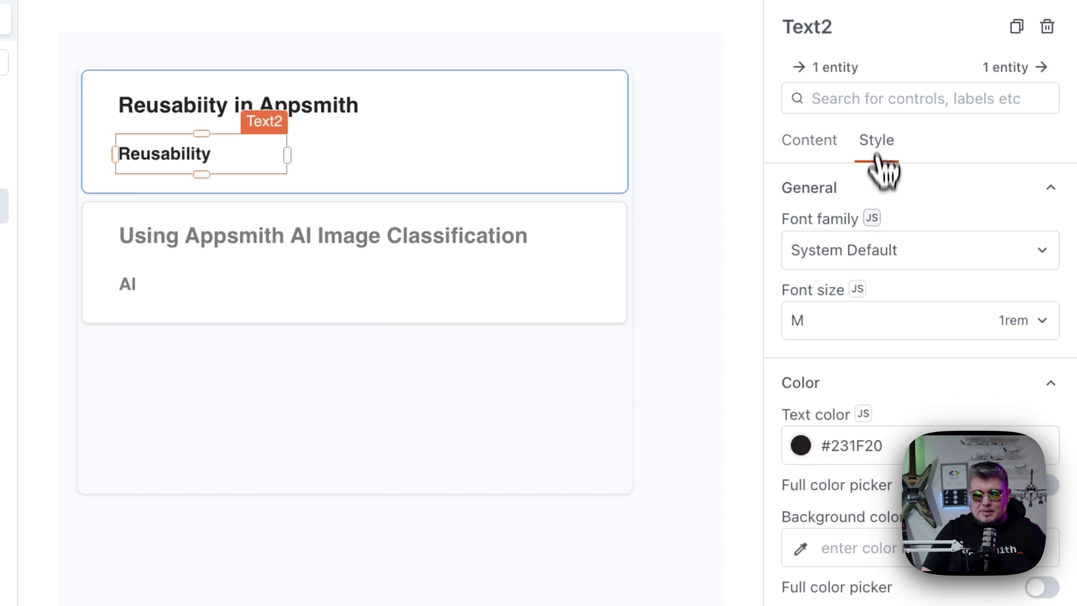
click(877, 320)
click(857, 290)
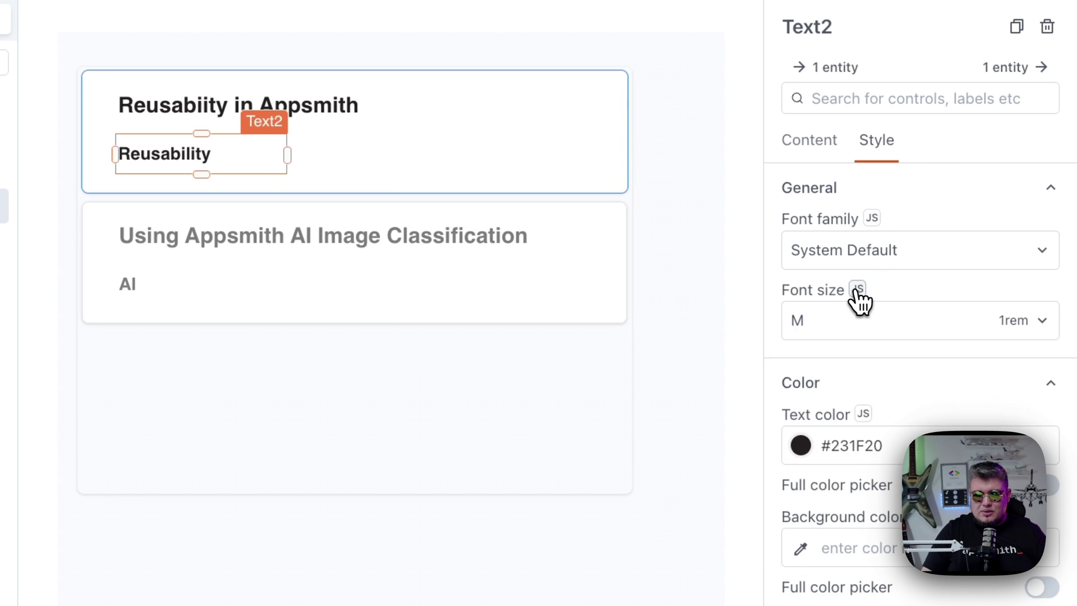
click(806, 318)
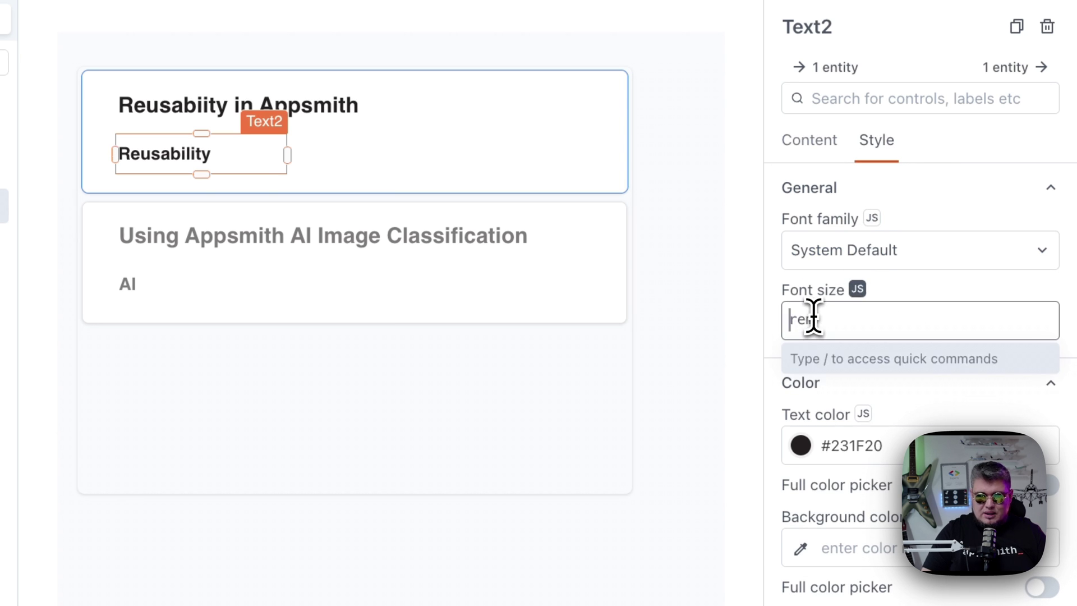
text(0.5)
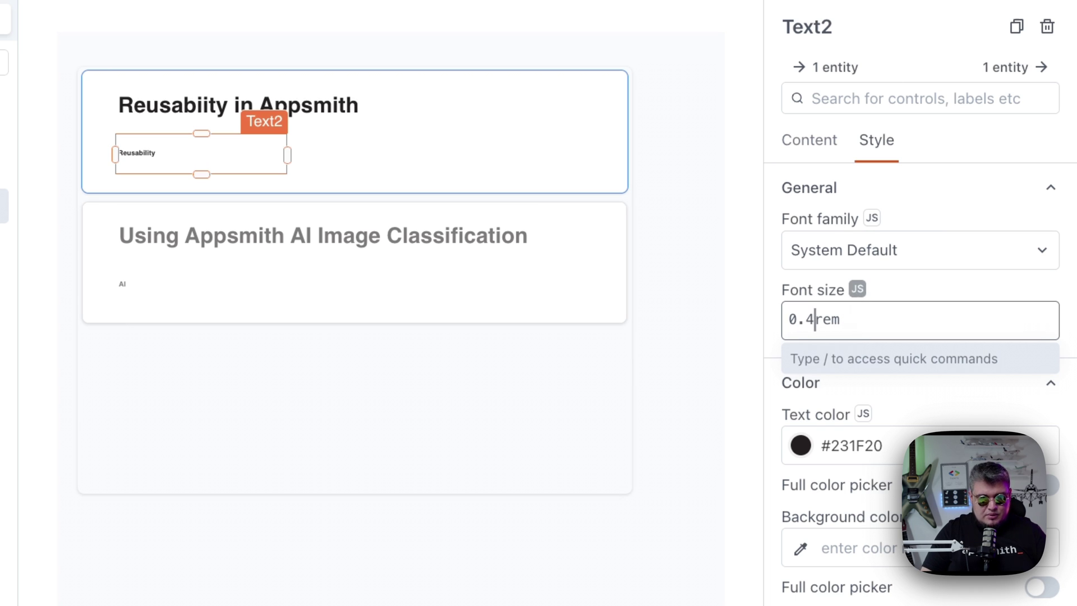
click(809, 139)
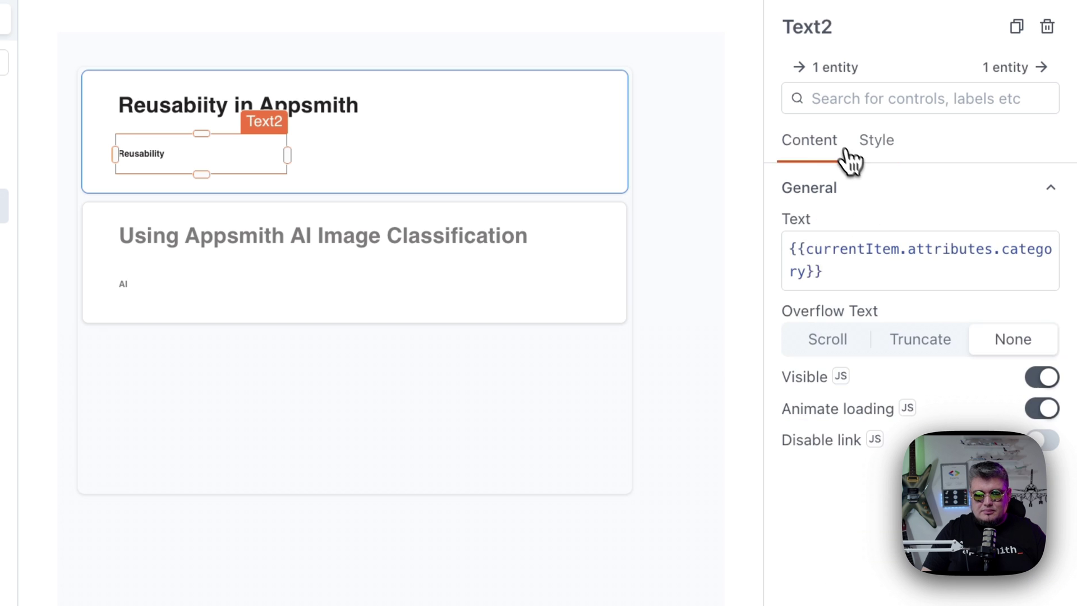
click(354, 152)
click(283, 151)
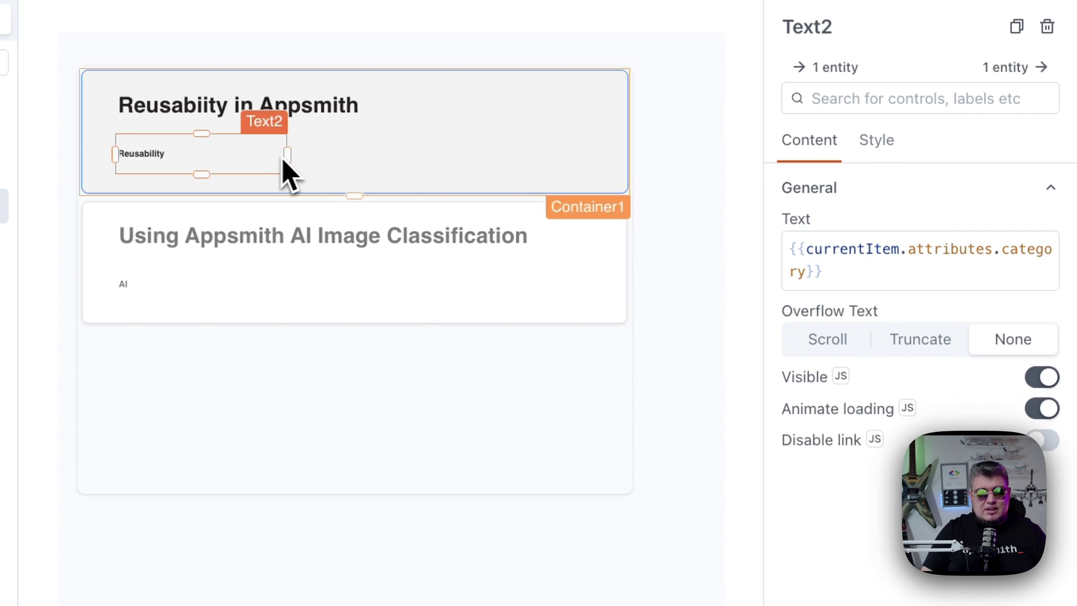
drag(286, 154, 217, 161)
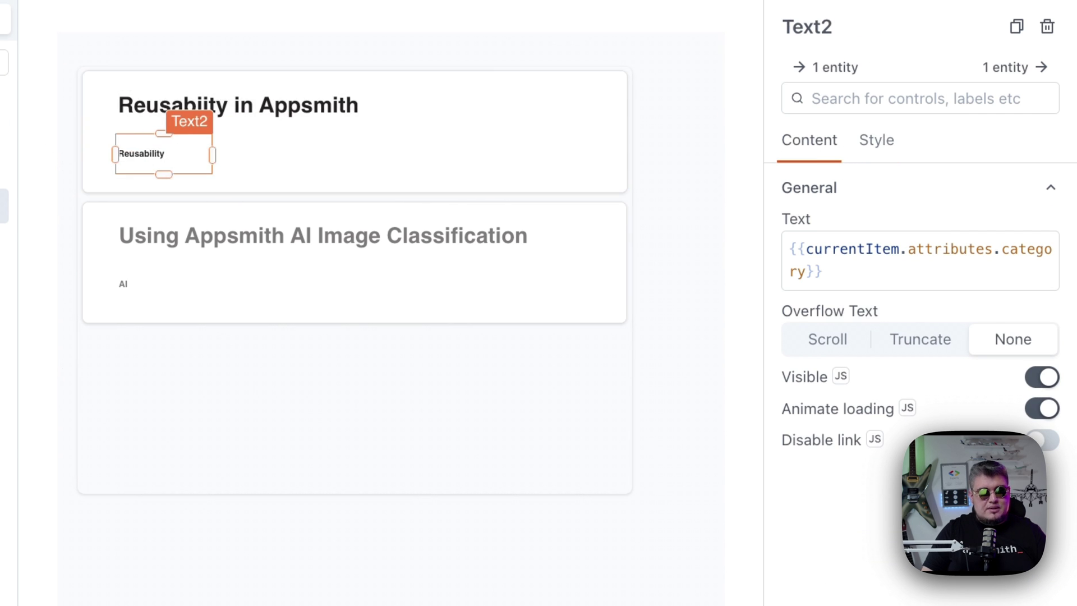
Add Text3 beside the category, bound to {{currentItem.attributes.date}}, and widen it.
key(Escape)
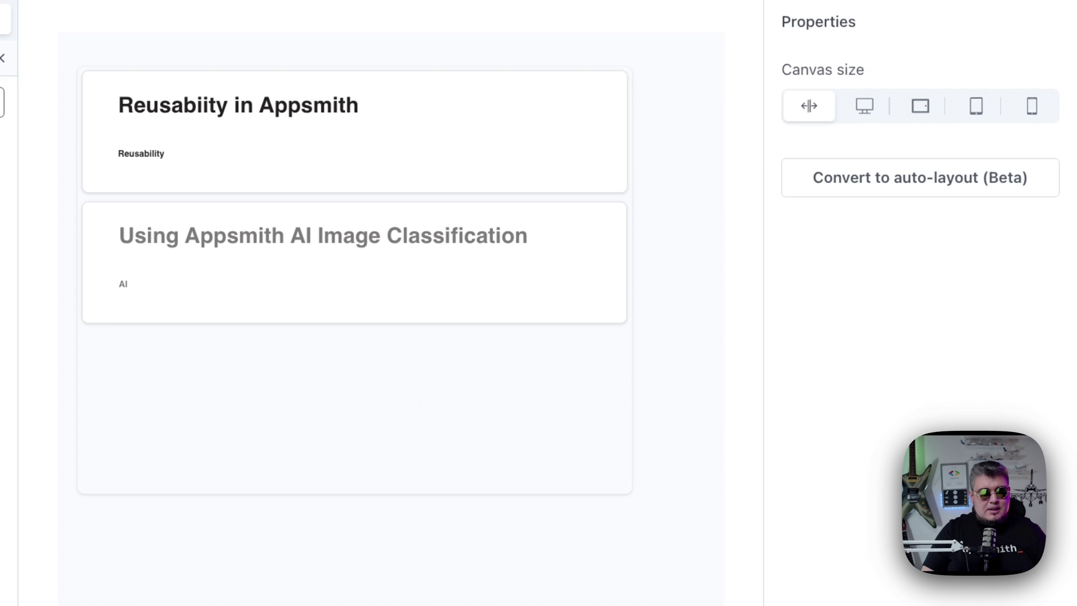
drag(277, 163, 335, 156)
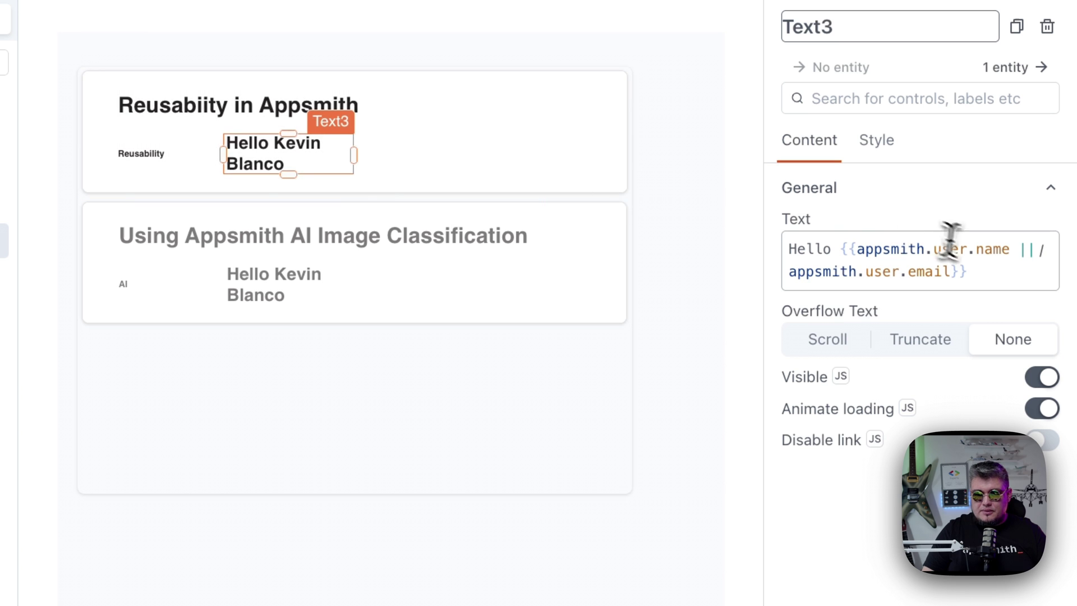
click(919, 261)
text({{)
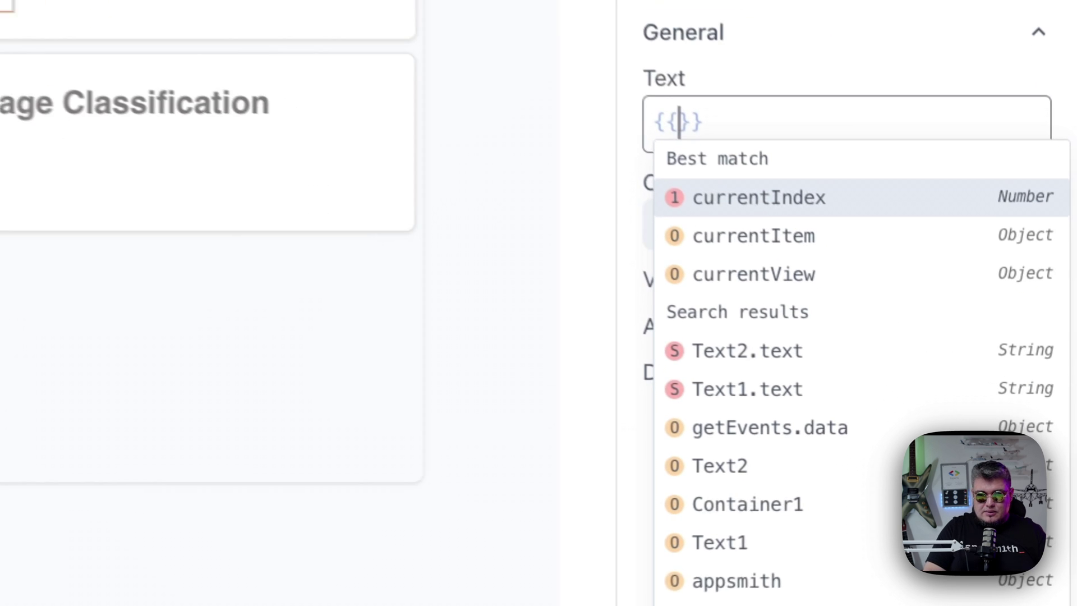
text(currentItem.)
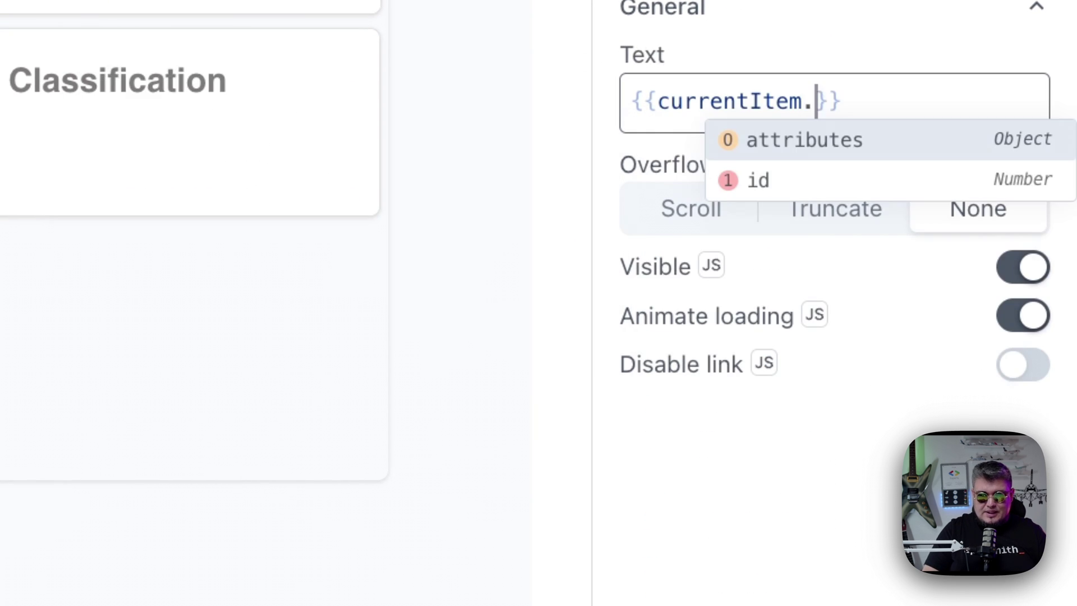
key(Return)
text(.)
key(Down)
key(Down)
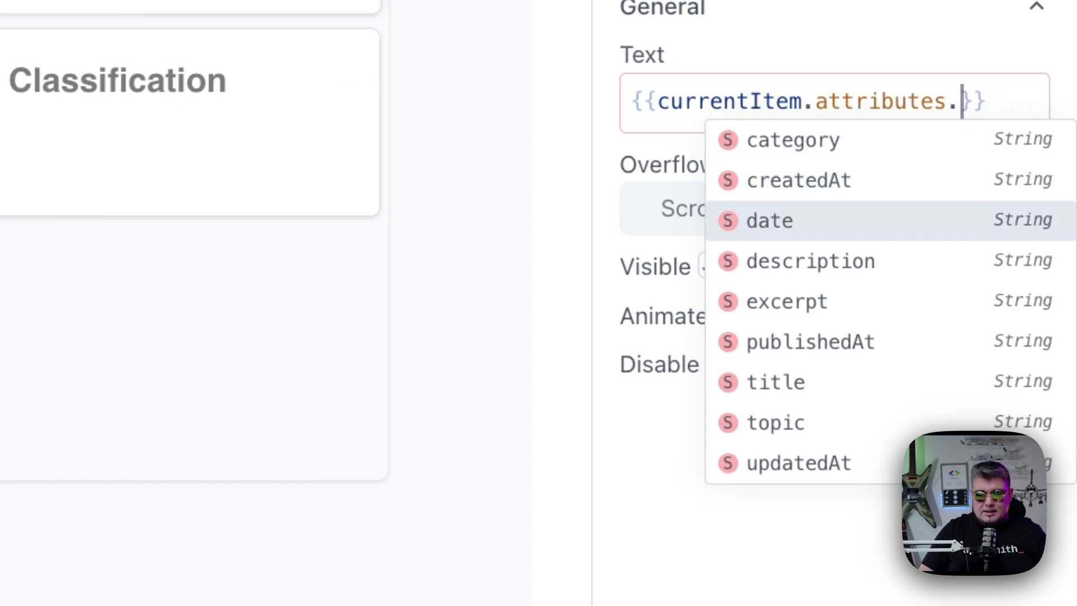
key(Return)
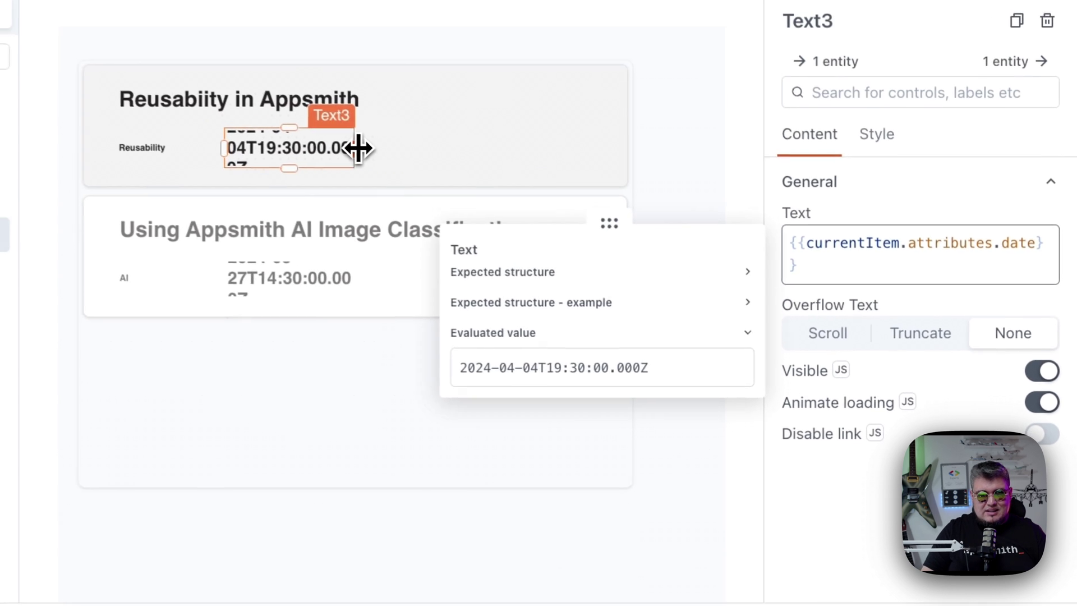
drag(361, 149, 464, 163)
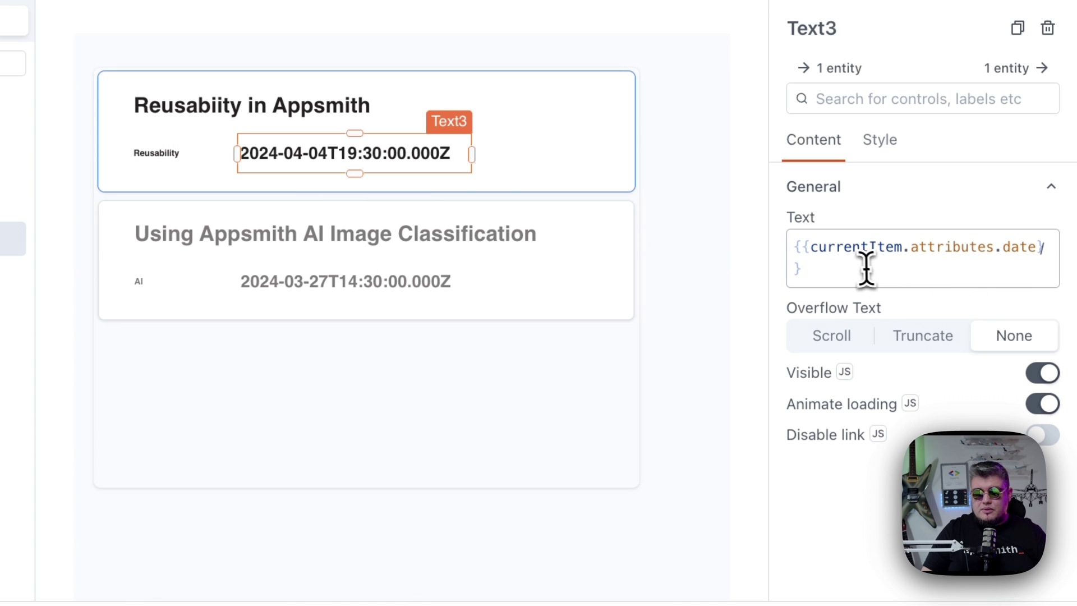
click(811, 251)
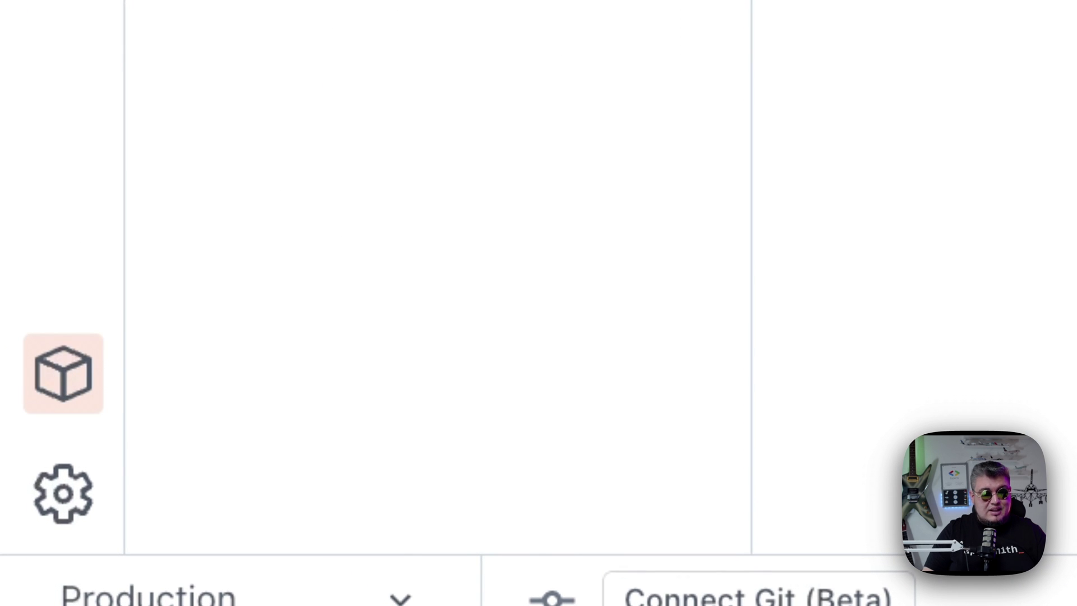
click(64, 374)
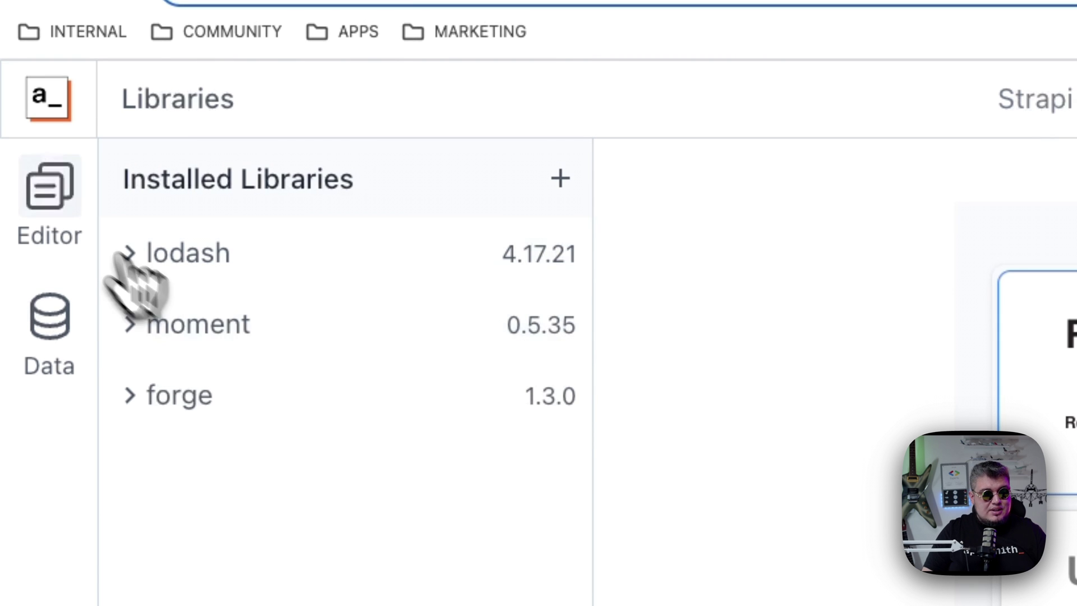
click(49, 203)
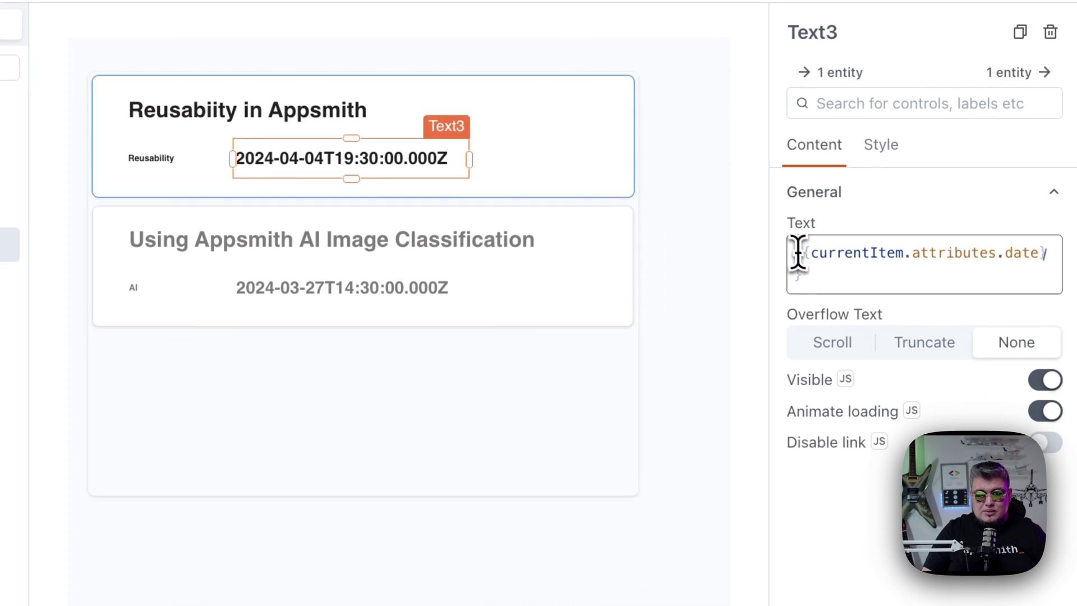
Edit Text3's date binding to wrap it in moment(...).format('LLL').
click(799, 253)
text(moment()
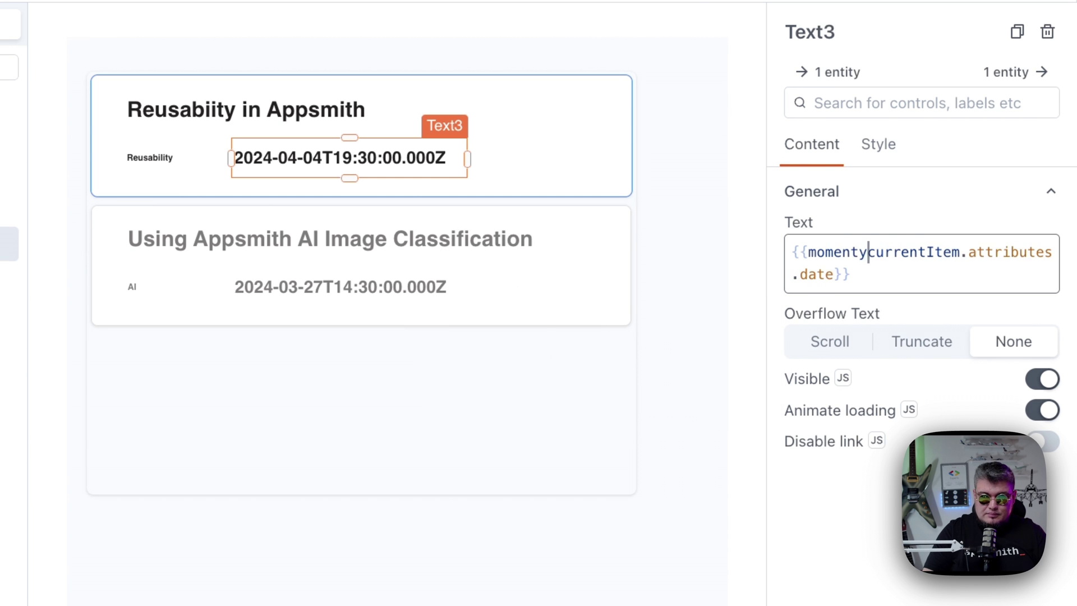
text(()
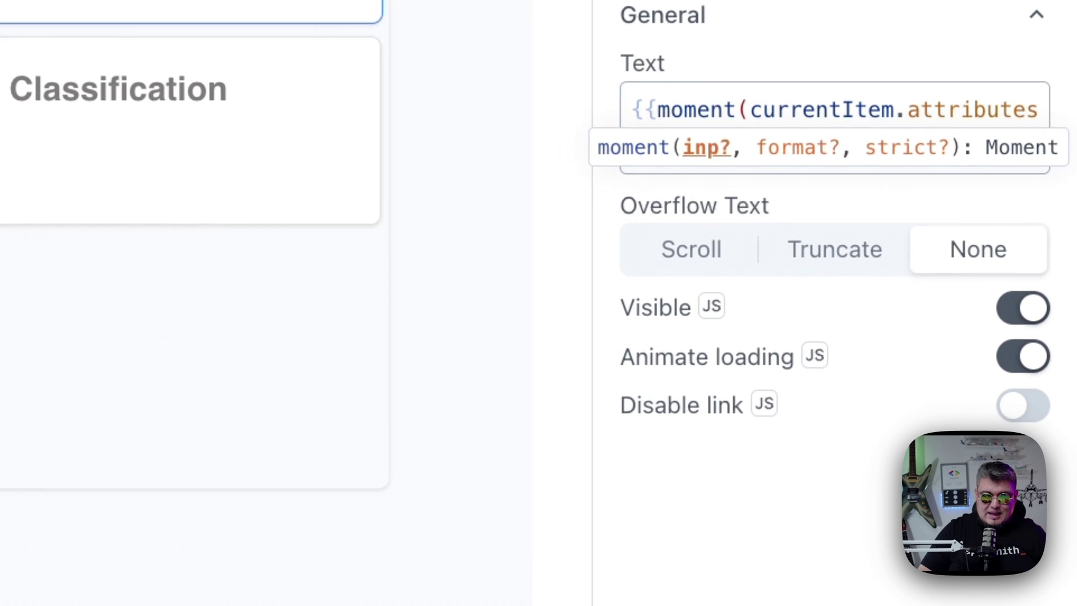
key(End)
key(Left)
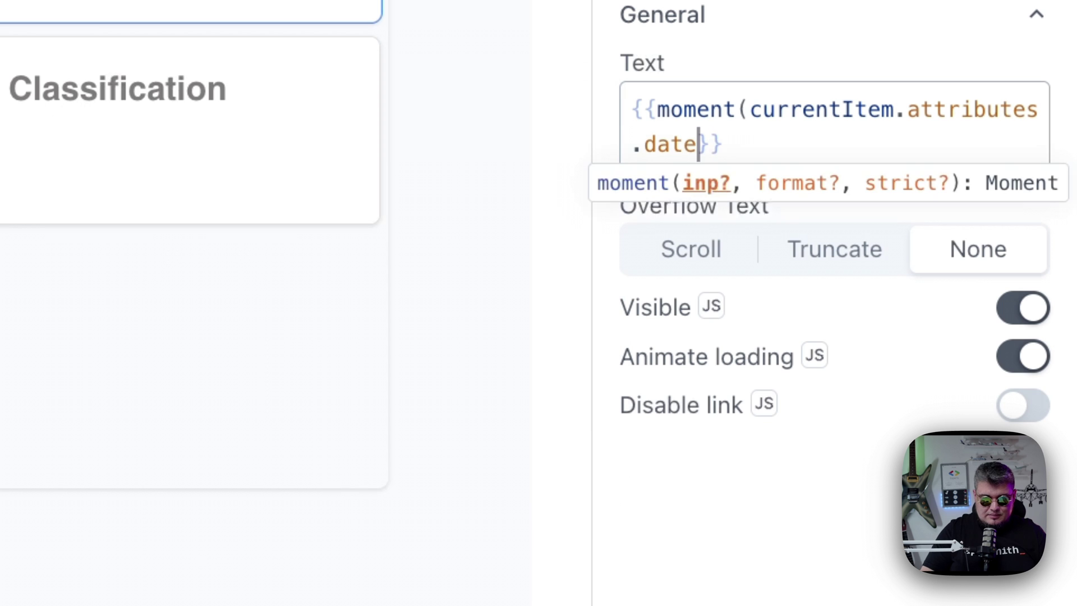
text().)
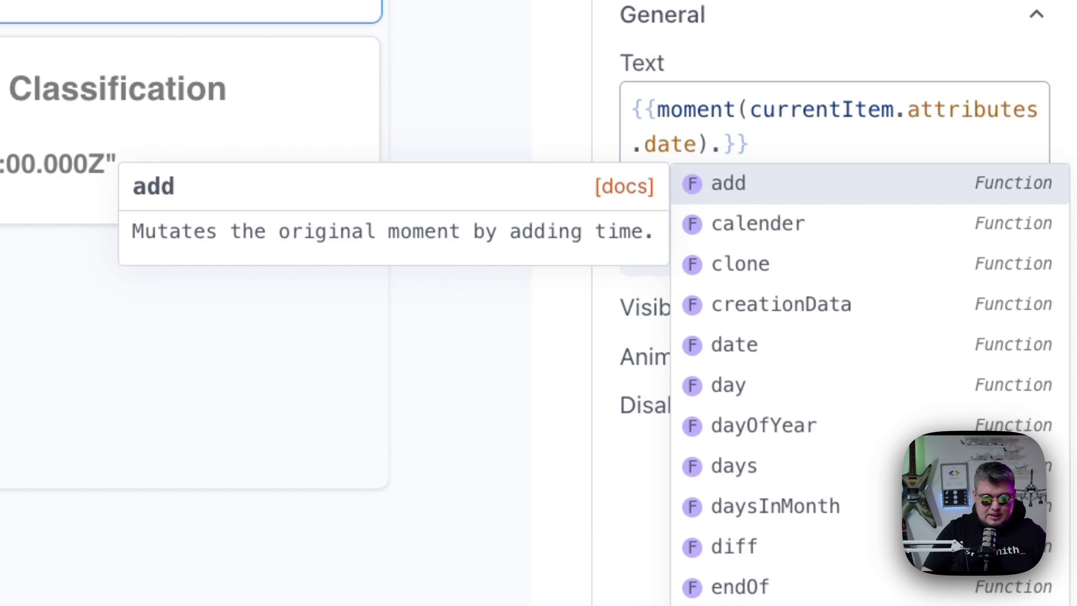
text(format()
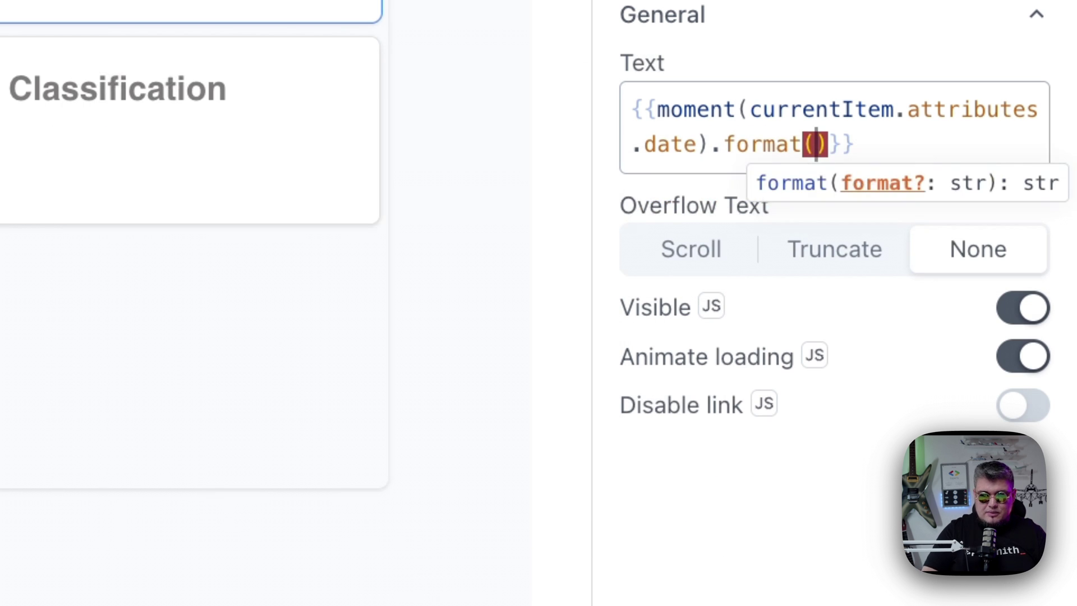
text(')
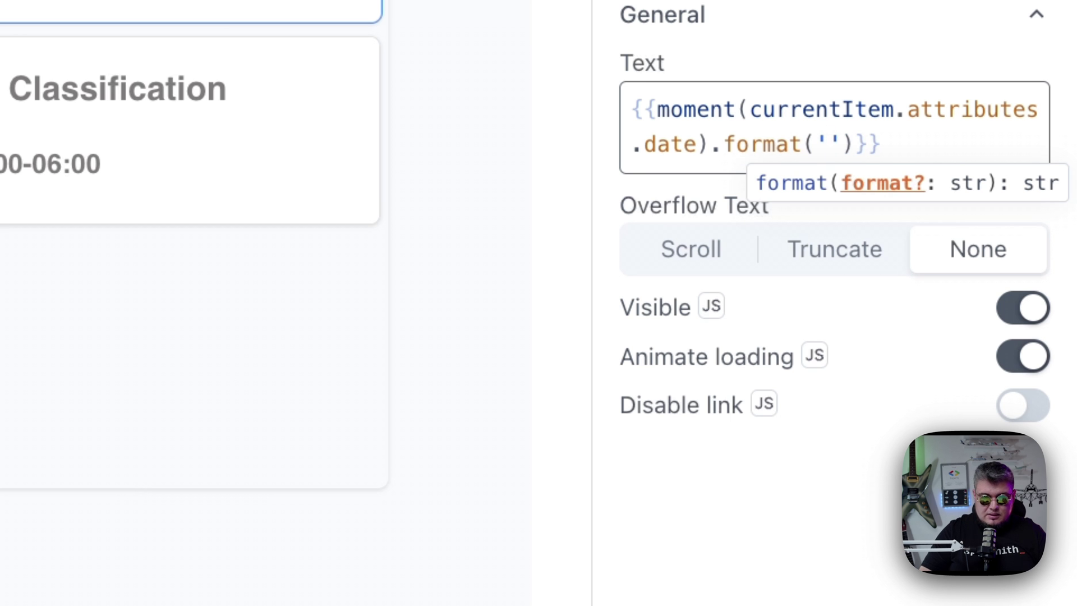
text(LLL)
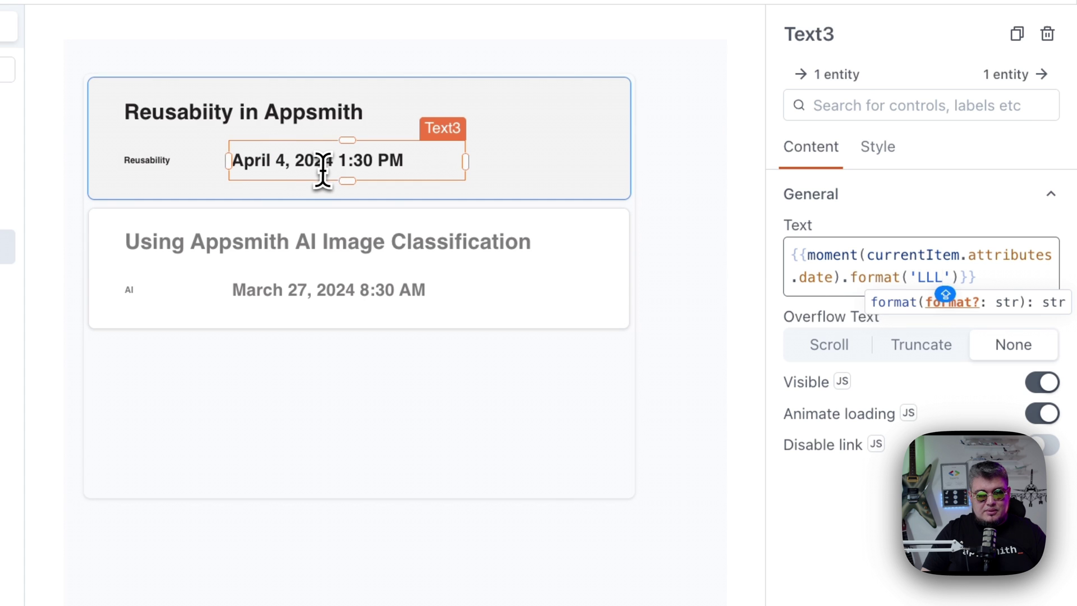
Make the date text slightly narrower and deploy the Event Management app.
click(455, 168)
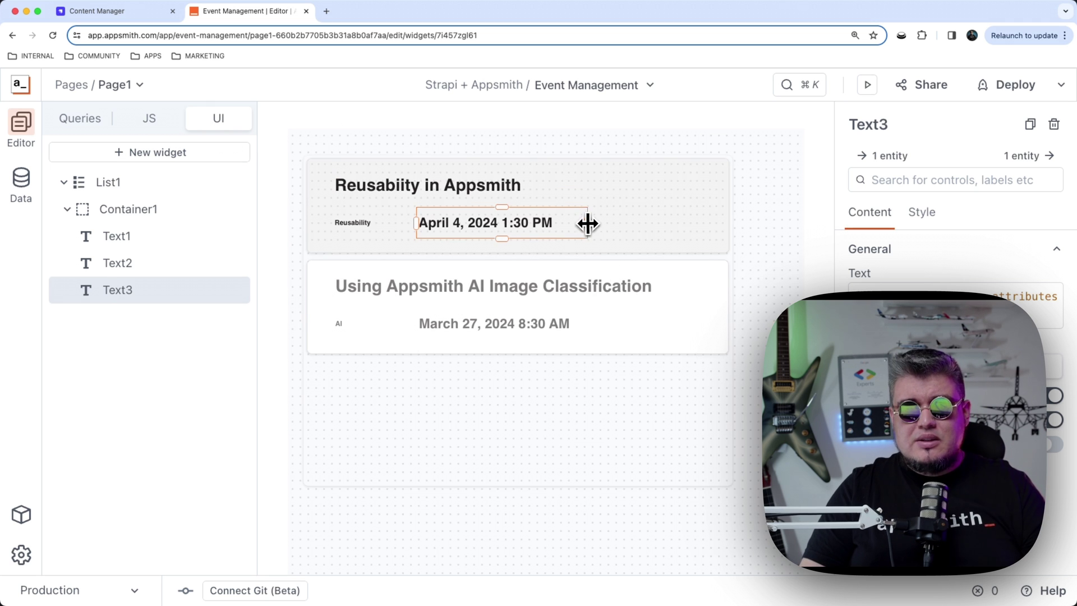
drag(588, 223, 569, 222)
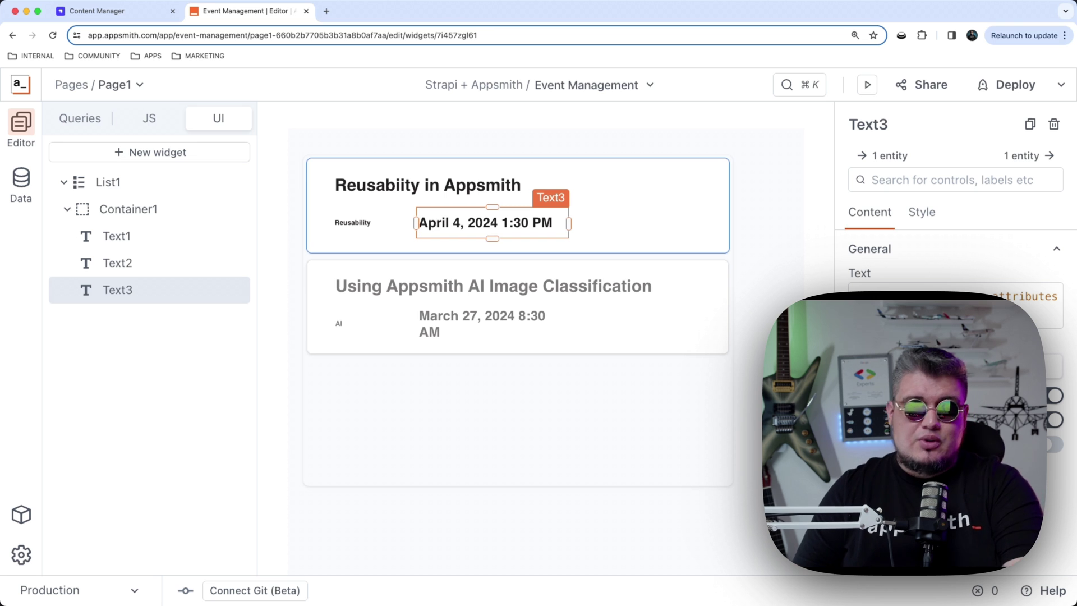
click(1005, 84)
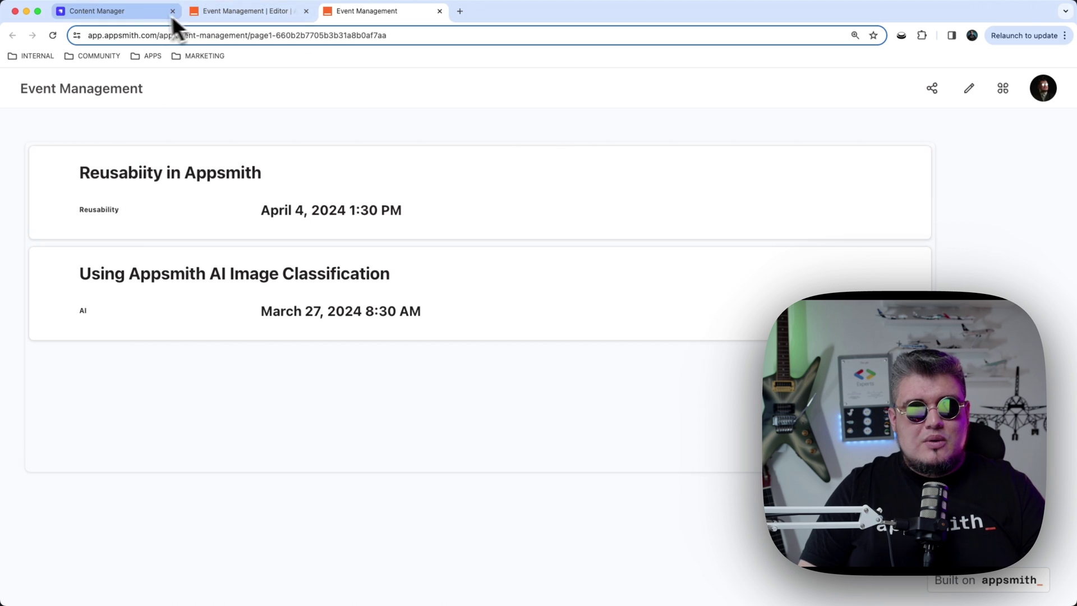
Return to the editor tab and open the Queries list to show getEvents.
click(247, 11)
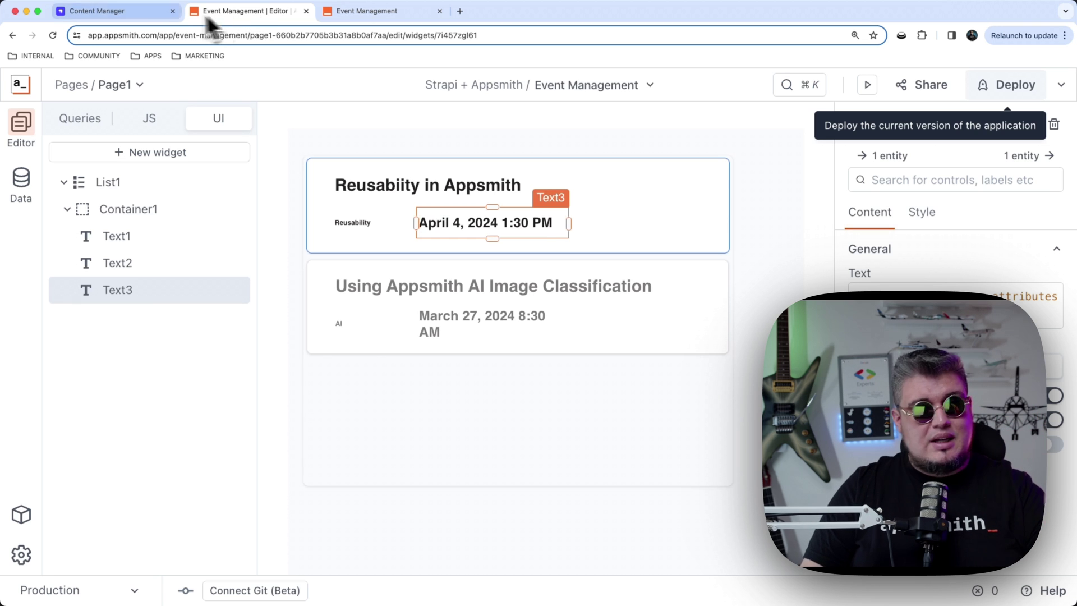
click(80, 118)
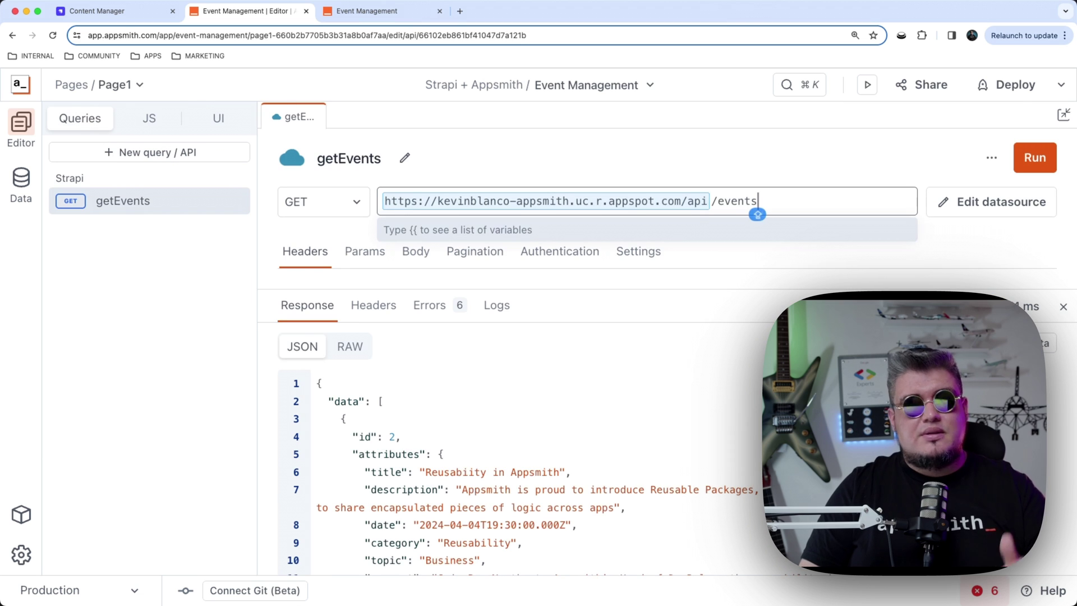